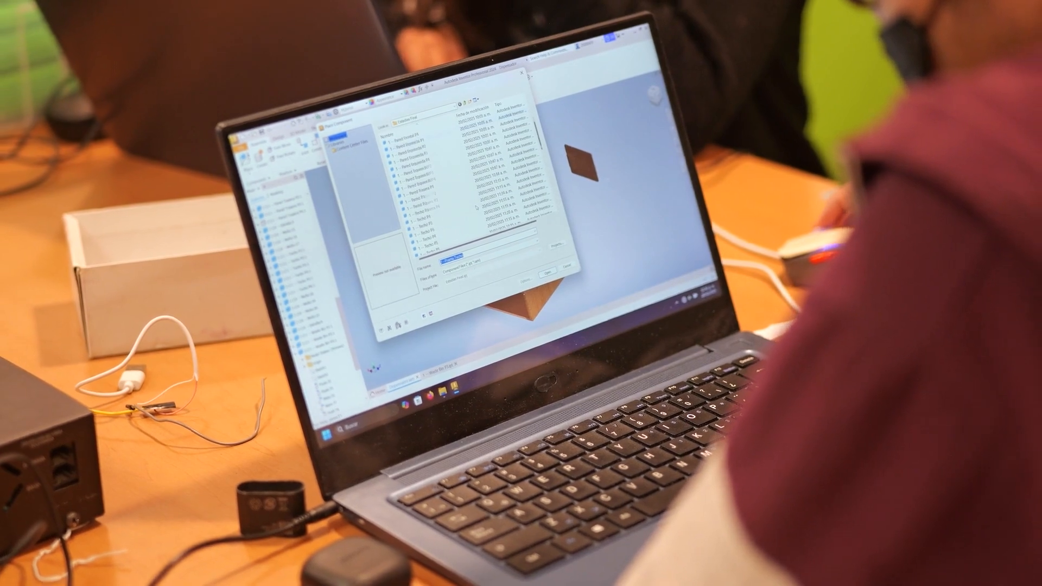
{"action": "scroll", "coordinate": [478, 208], "scroll_direction": "down", "scroll_amount": 5}
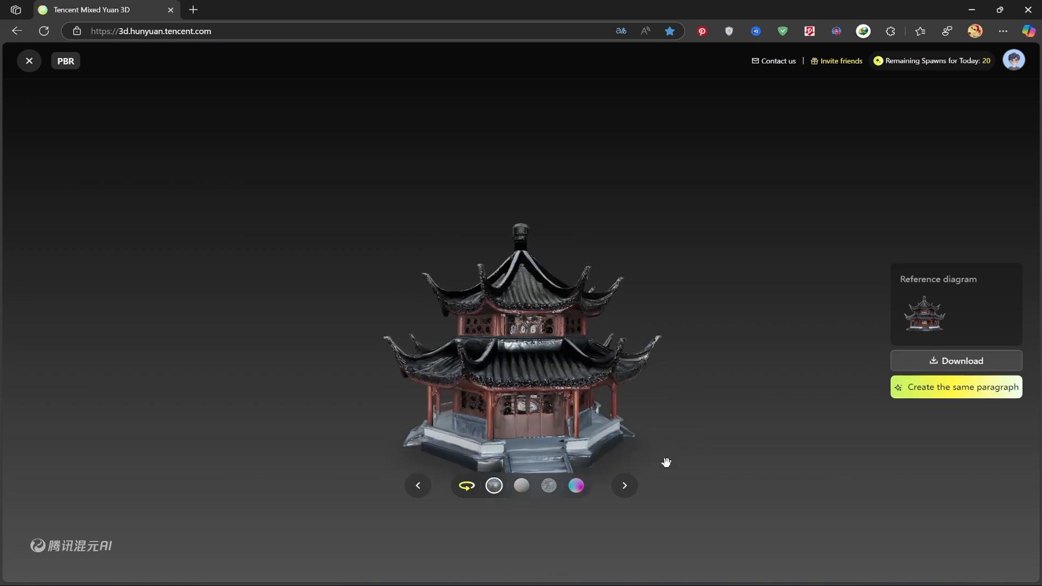
- Browse the sample 3D models from the pagoda to the cactus, turning off the automatic rotation along the way
{"action": "left_click", "coordinate": [625, 486]}
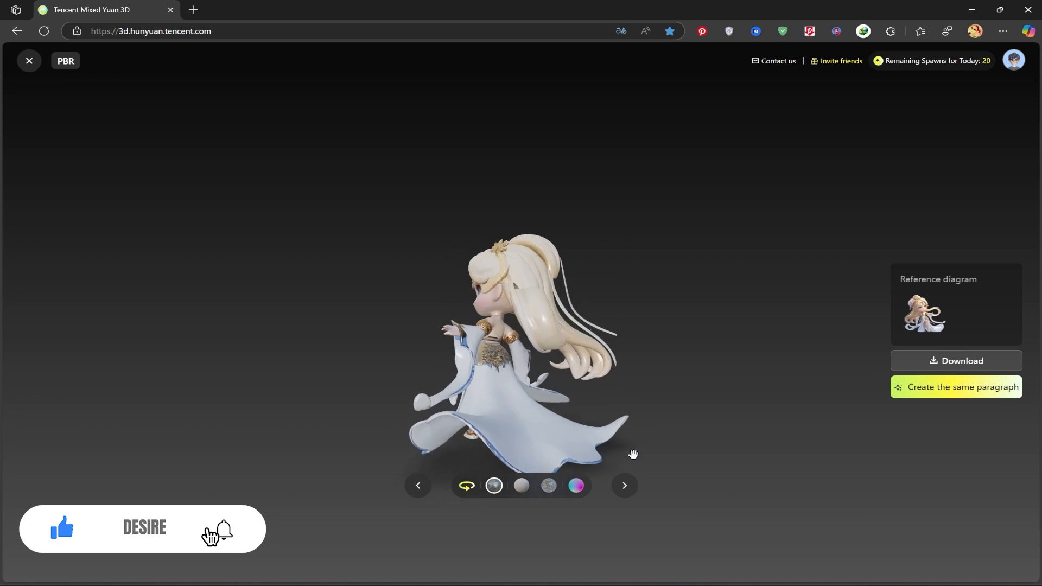
{"action": "left_click", "coordinate": [624, 486]}
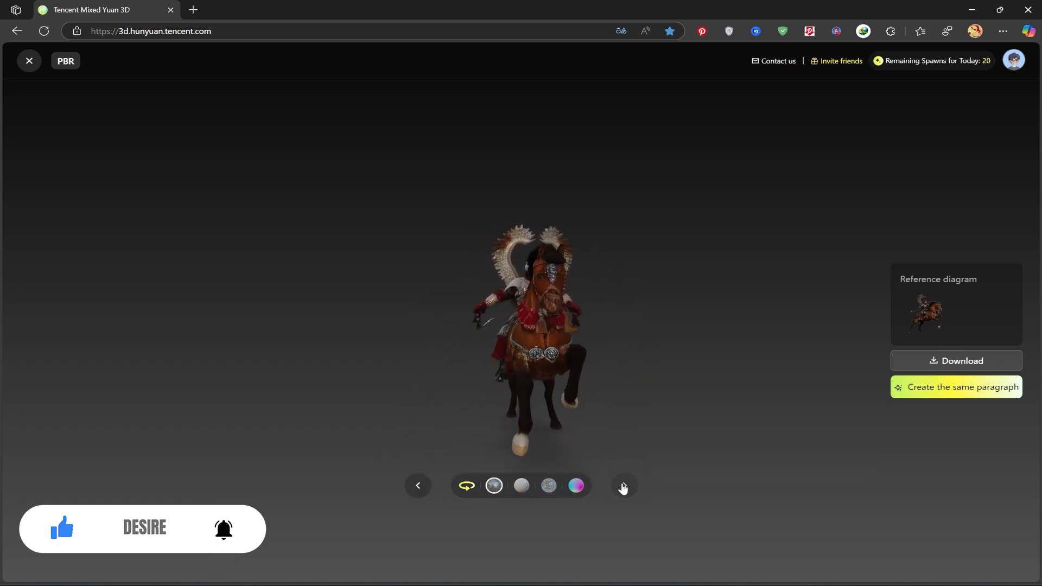
{"action": "left_click", "coordinate": [624, 487]}
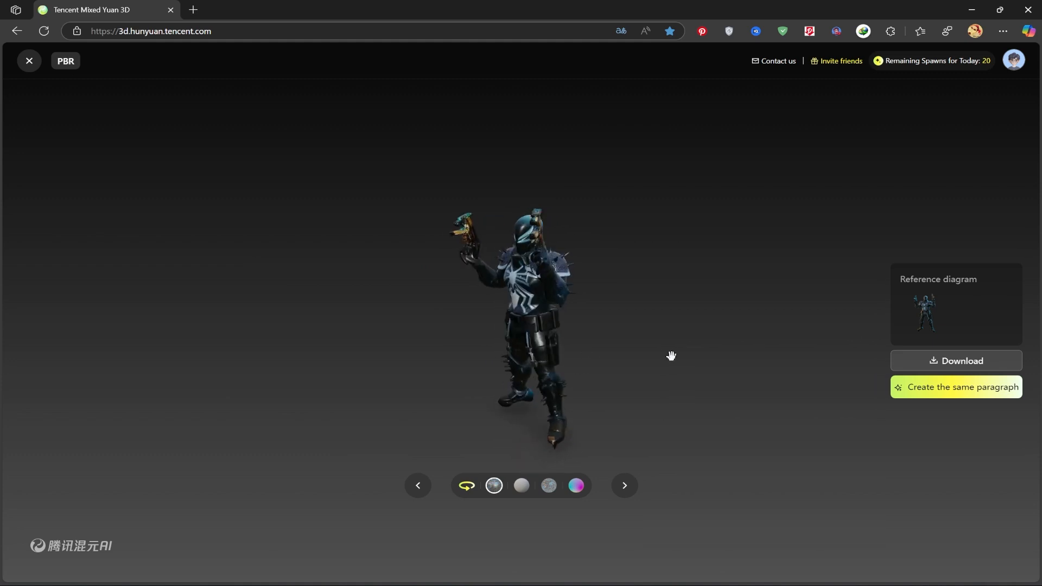
{"action": "left_click", "coordinate": [466, 486]}
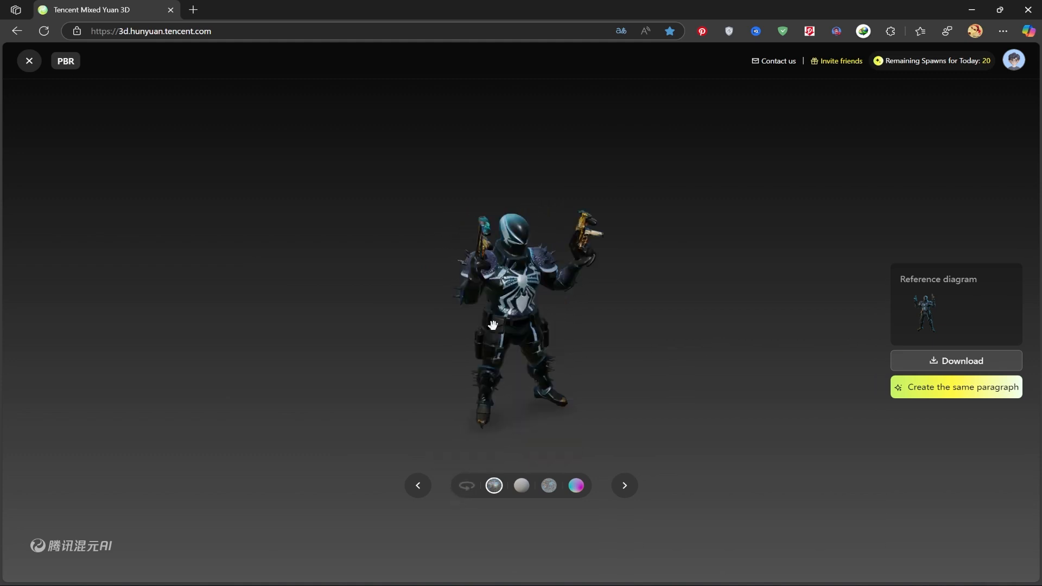
{"action": "left_click", "coordinate": [626, 487]}
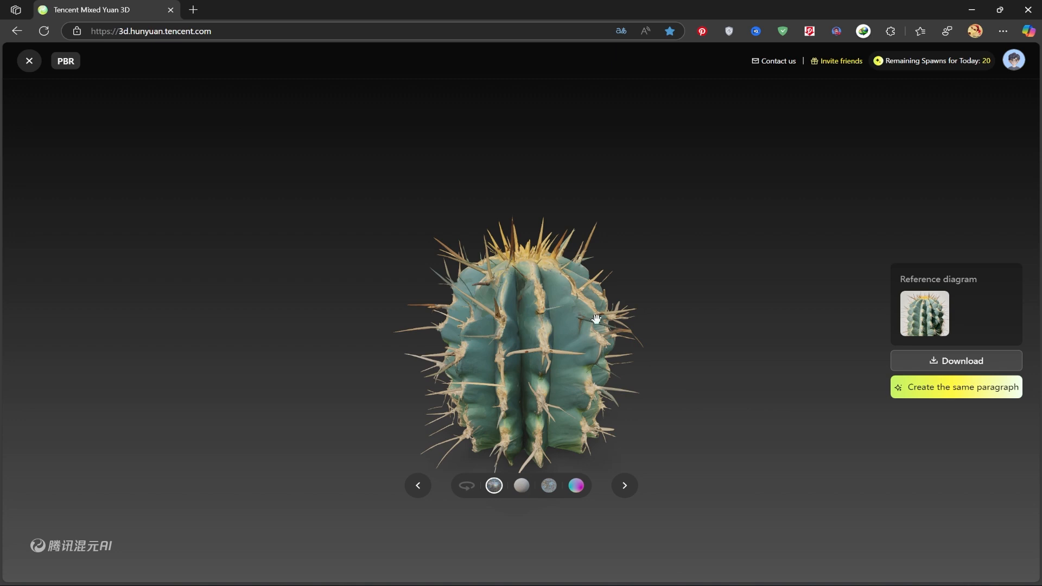
{"action": "left_click_drag", "start_coordinate": [610, 359], "coordinate": [679, 372]}
- Return to the pagoda model, save its GLB file in folder 01 under the suggested name, and show it in its folder
{"action": "left_click", "coordinate": [420, 487]}
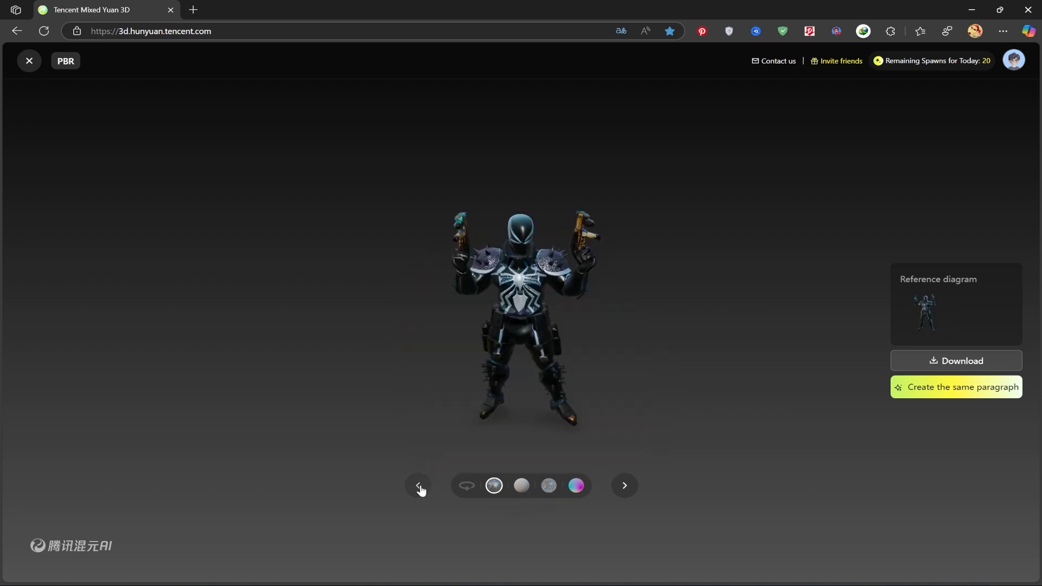
{"action": "left_click", "coordinate": [420, 487]}
{"action": "left_click", "coordinate": [420, 487]}
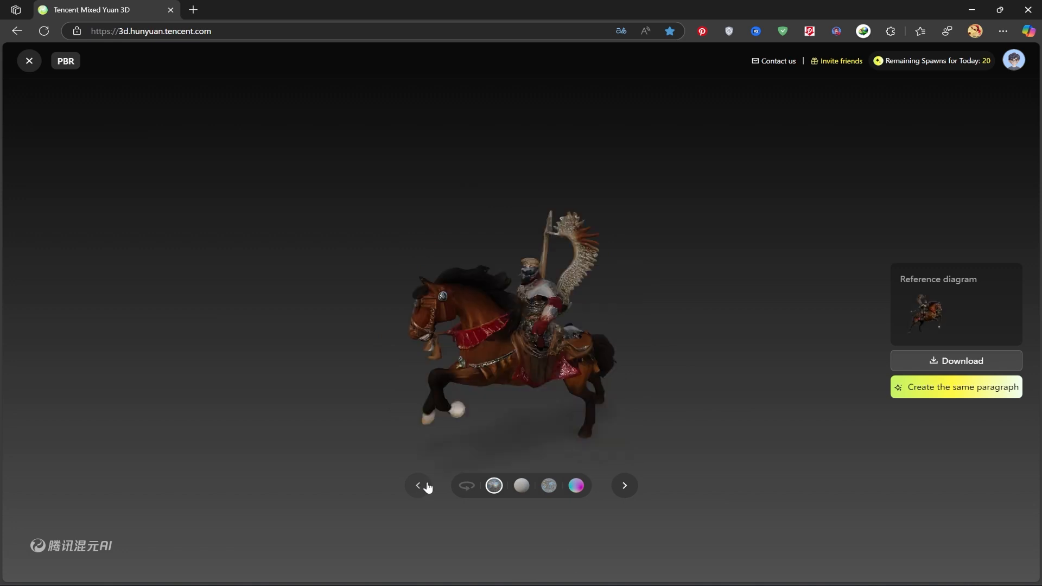
{"action": "left_click", "coordinate": [428, 487]}
{"action": "left_click", "coordinate": [428, 488]}
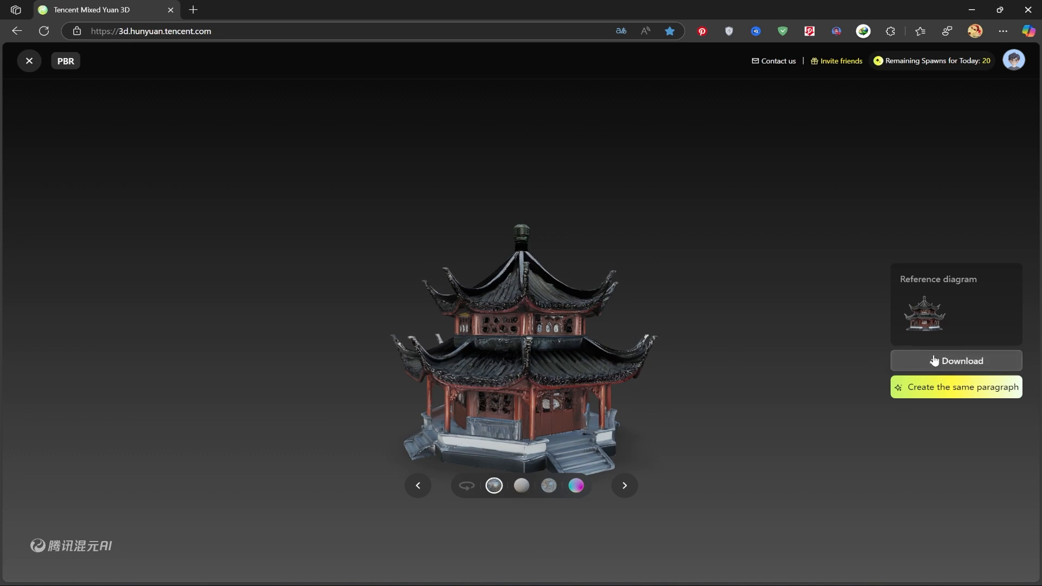
{"action": "left_click", "coordinate": [950, 360]}
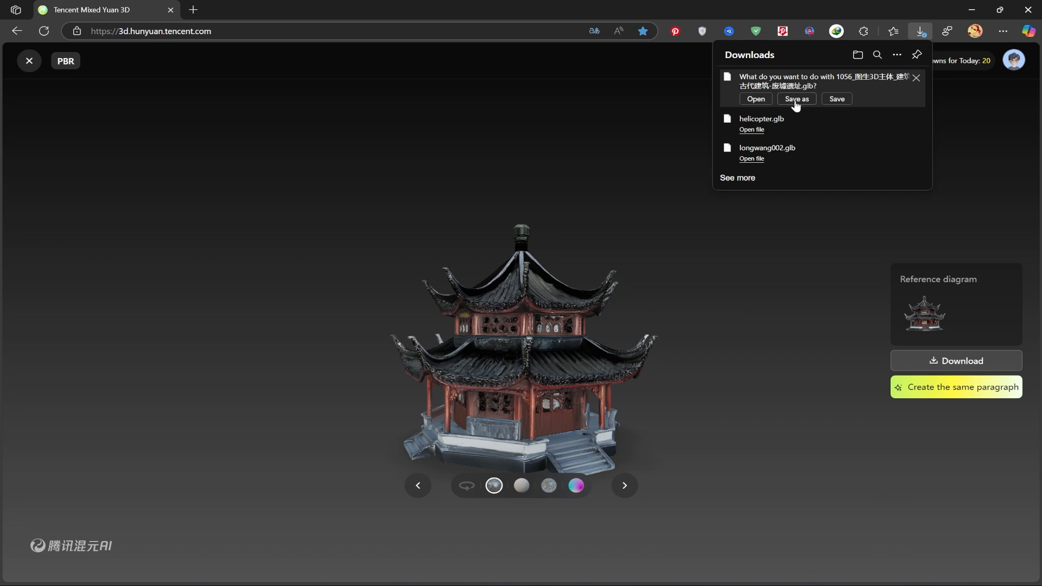
{"action": "left_click", "coordinate": [796, 100]}
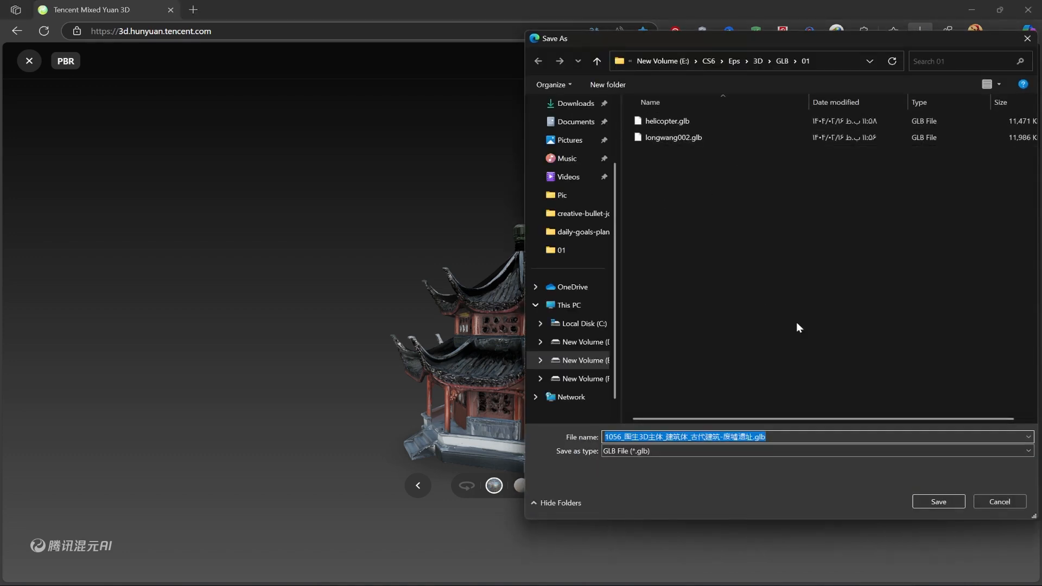
{"action": "left_click", "coordinate": [937, 502]}
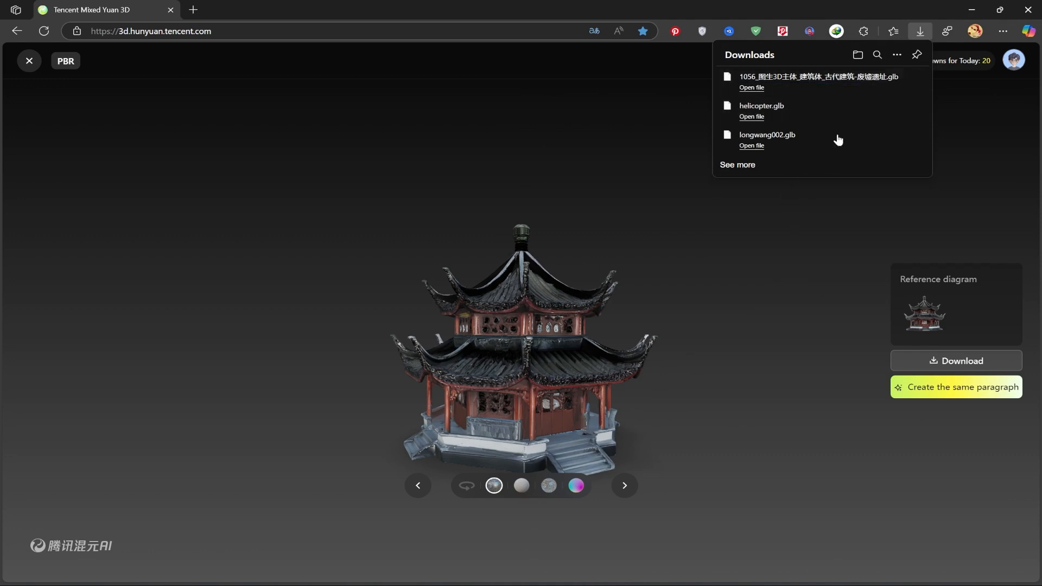
{"action": "left_click", "coordinate": [896, 79]}
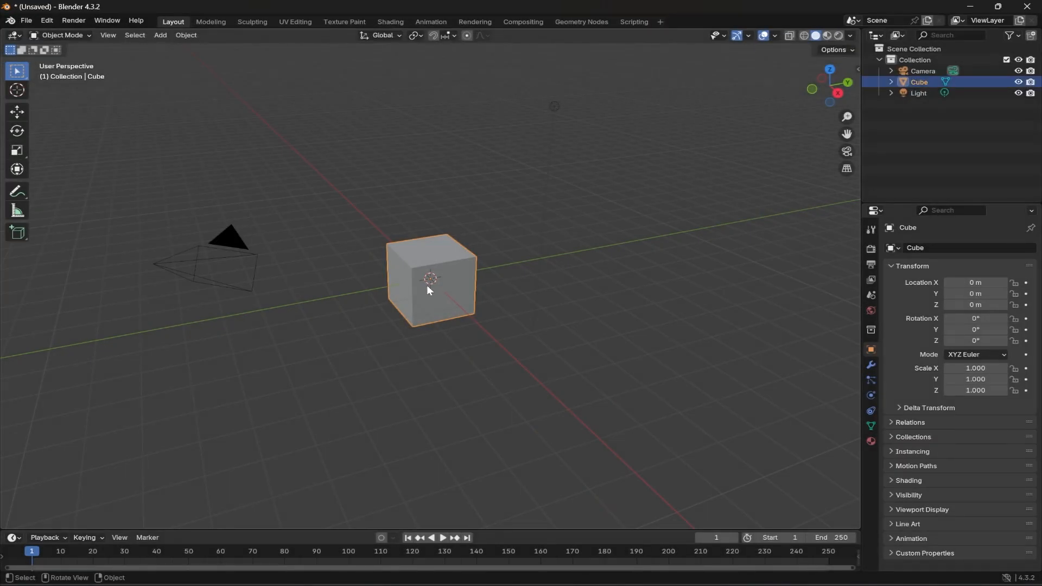
- In Blender, delete the default cube and import the downloaded pagoda GLB file with the default glTF 2.0 options
{"action": "key", "text": "Delete"}
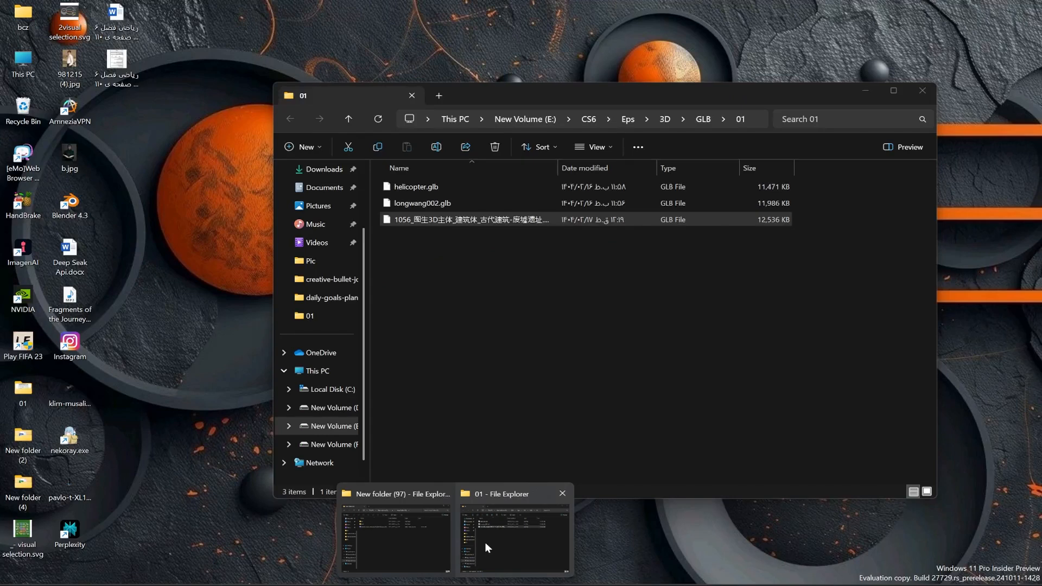
{"action": "left_click", "coordinate": [485, 543]}
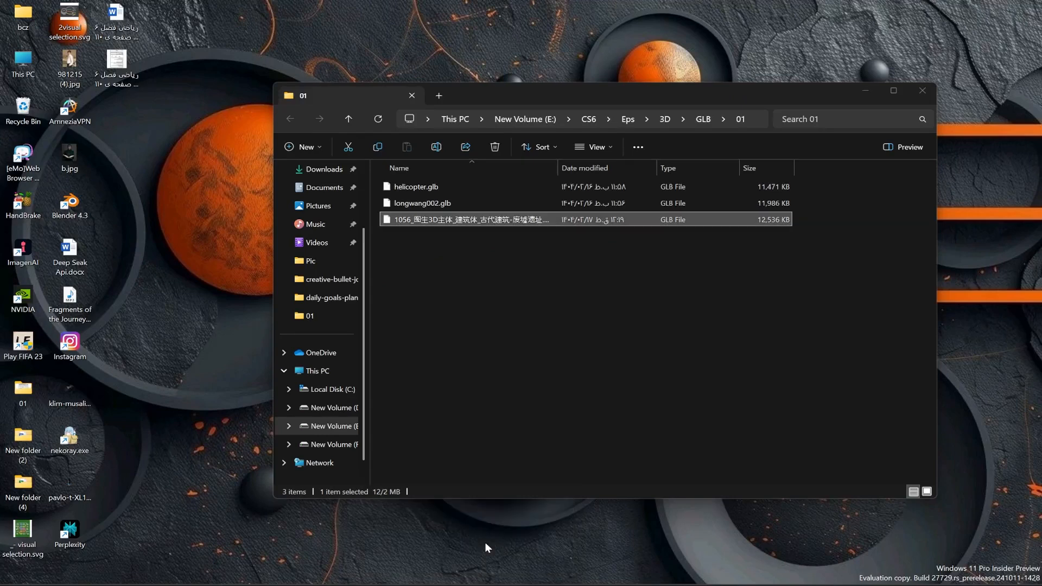
{"action": "left_click_drag", "start_coordinate": [400, 224], "coordinate": [218, 187]}
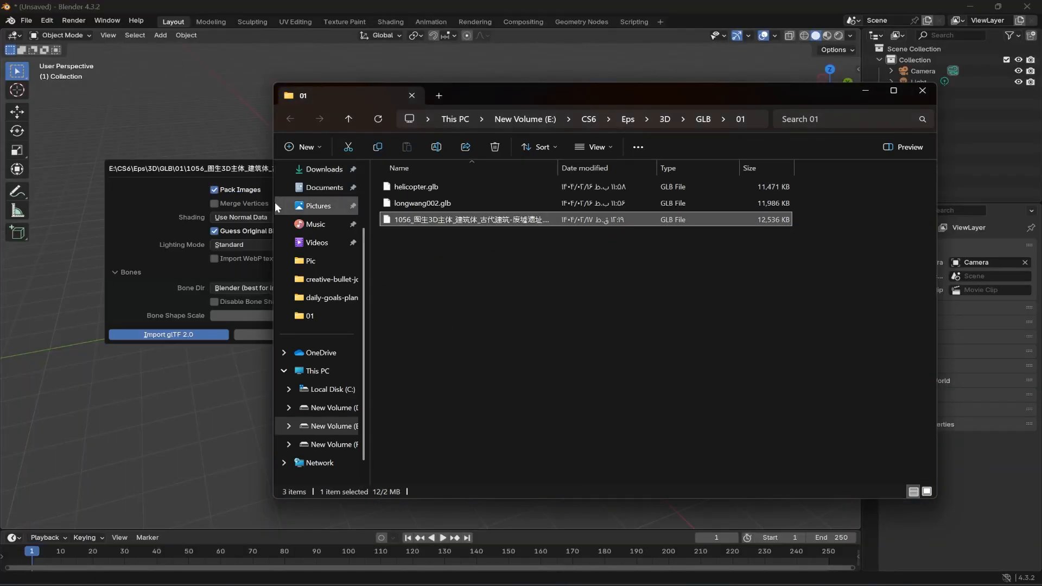
{"action": "left_click", "coordinate": [206, 174]}
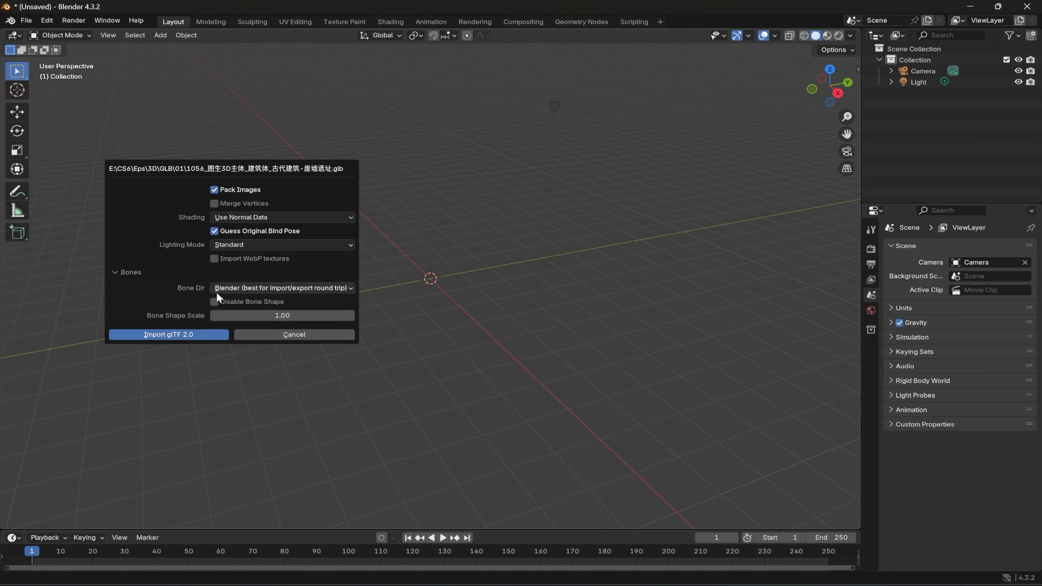
{"action": "left_click", "coordinate": [171, 334]}
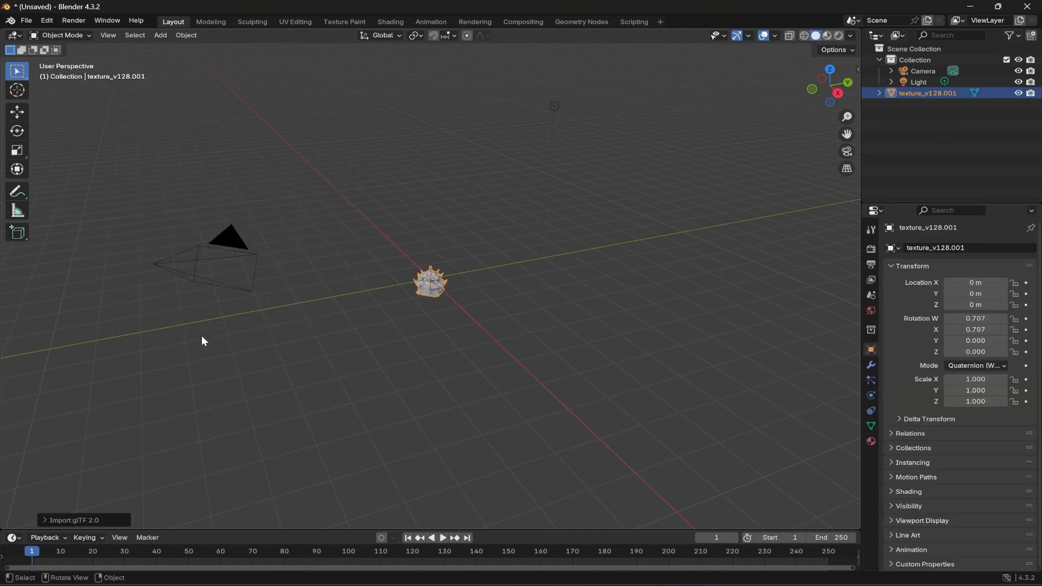
- Open the imported pagoda in the Texture Paint workspace and widen the 3D viewport over the image editor
{"action": "scroll", "coordinate": [435, 296], "scroll_direction": "up", "scroll_amount": 10}
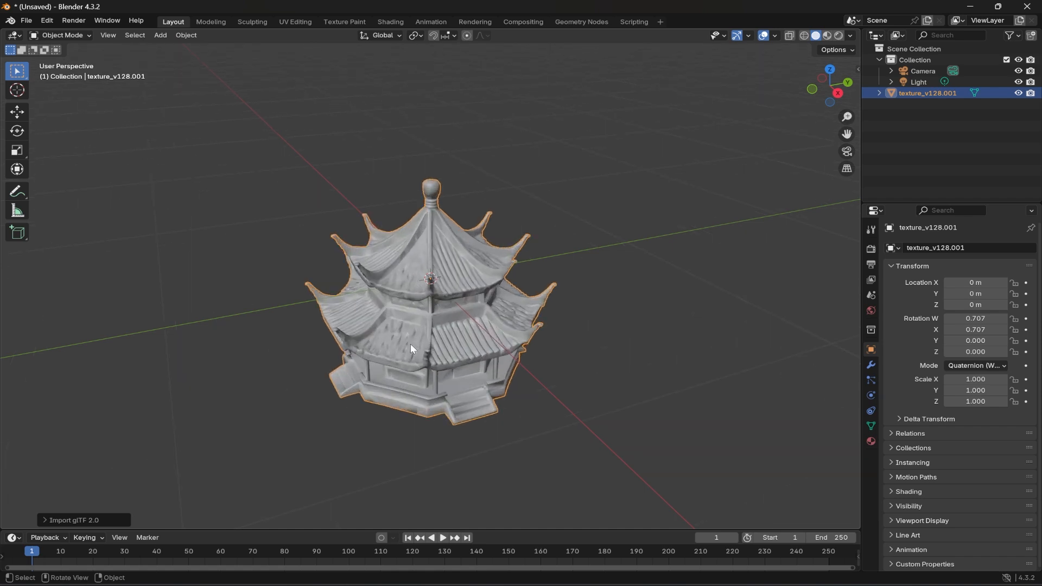
{"action": "left_click_drag", "start_coordinate": [445, 308], "coordinate": [446, 303]}
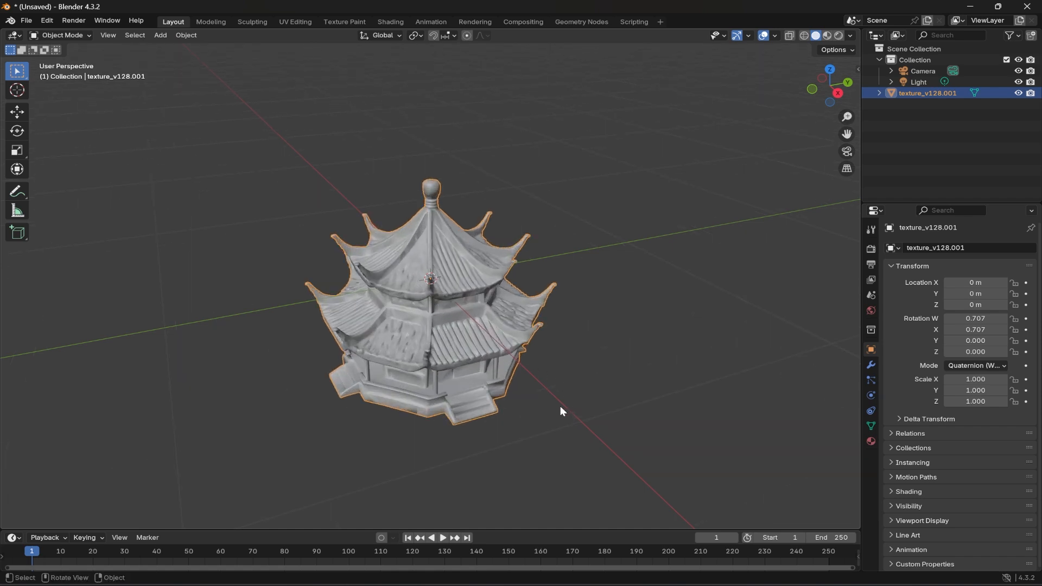
{"action": "middle_click_drag", "start_coordinate": [561, 408], "coordinate": [715, 376]}
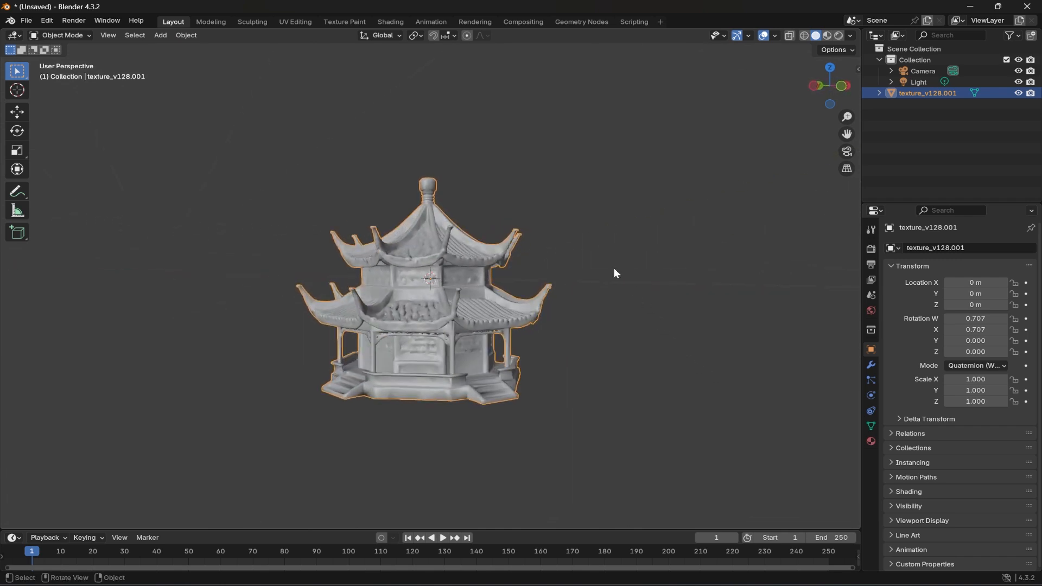
{"action": "left_click", "coordinate": [337, 21]}
{"action": "scroll", "coordinate": [664, 362], "scroll_direction": "up", "scroll_amount": 10}
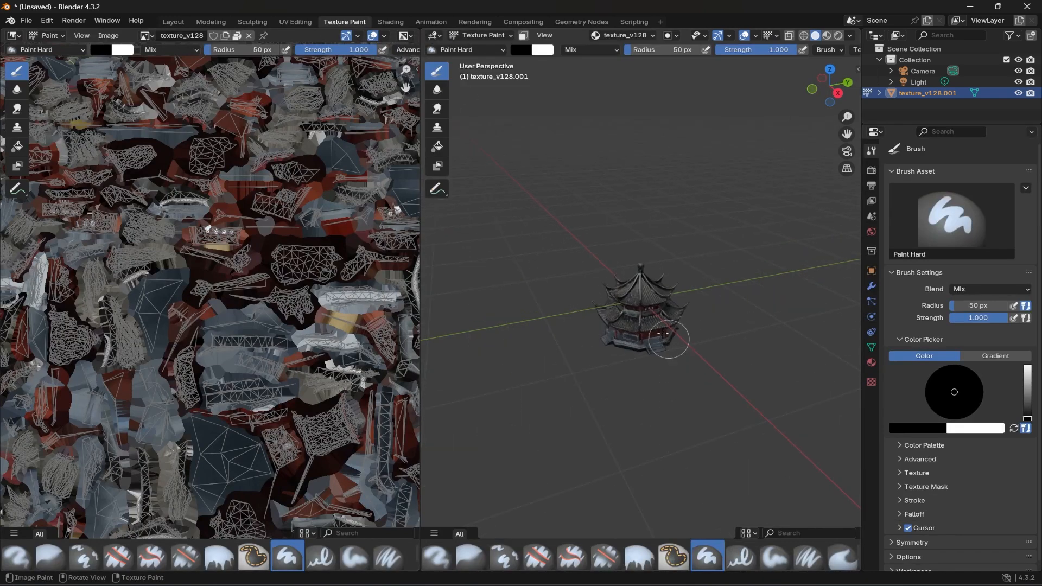
{"action": "middle_click_drag", "start_coordinate": [670, 380], "coordinate": [615, 283]}
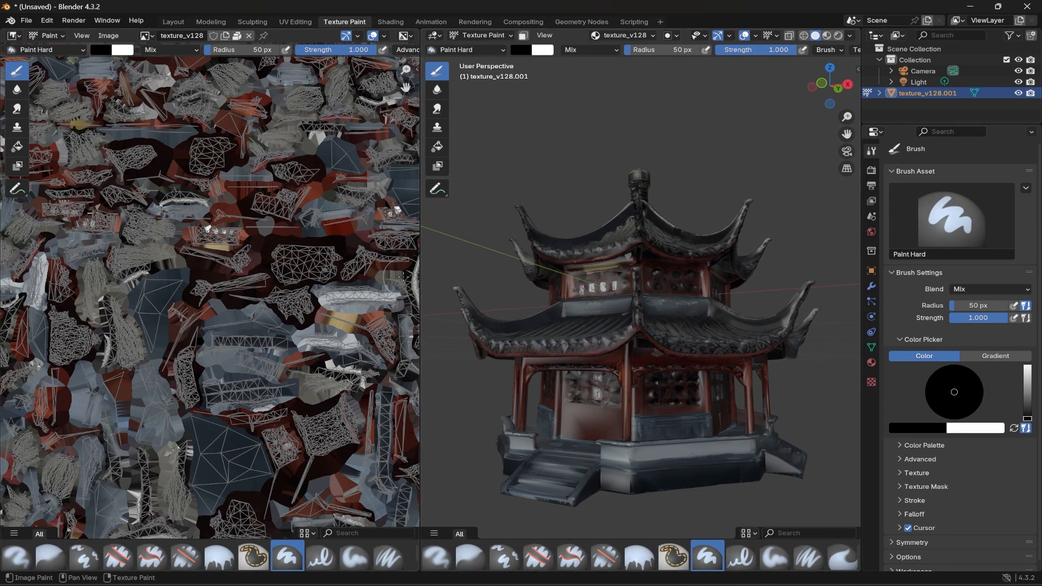
{"action": "left_click_drag", "start_coordinate": [418, 276], "coordinate": [151, 277]}
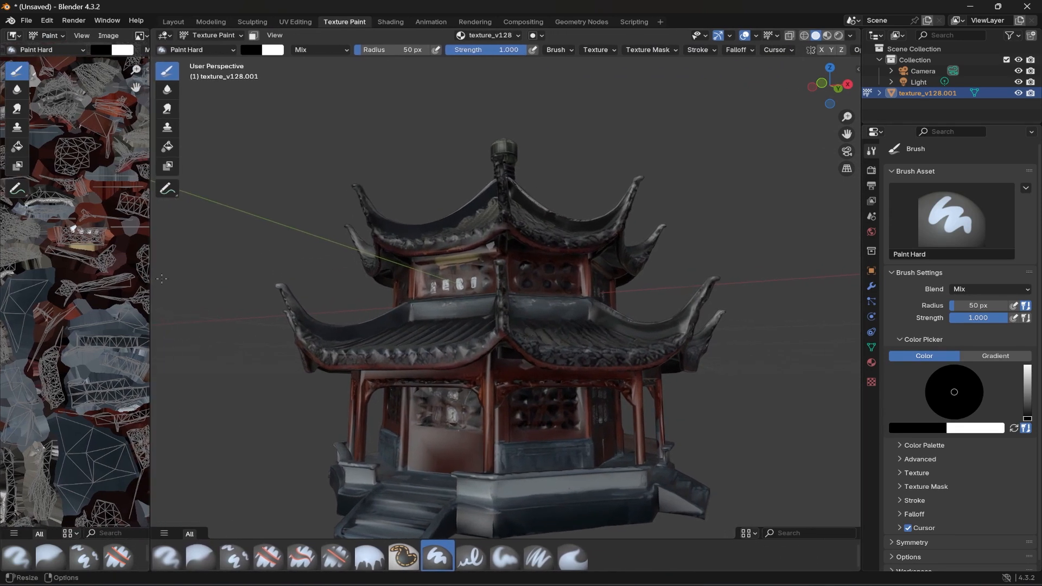
{"action": "scroll", "coordinate": [531, 358], "scroll_direction": "down", "scroll_amount": 4}
{"action": "middle_click_drag", "start_coordinate": [533, 342], "coordinate": [709, 376]}
- Paint the front of the pagoda's base, walls and roofs black using the Paint Hard brush at 50 px radius
{"action": "mouse_move", "coordinate": [574, 419]}
{"action": "left_mouse_down"}
{"action": "mouse_move", "coordinate": [414, 413]}
{"action": "mouse_move", "coordinate": [627, 398]}
{"action": "left_mouse_up"}
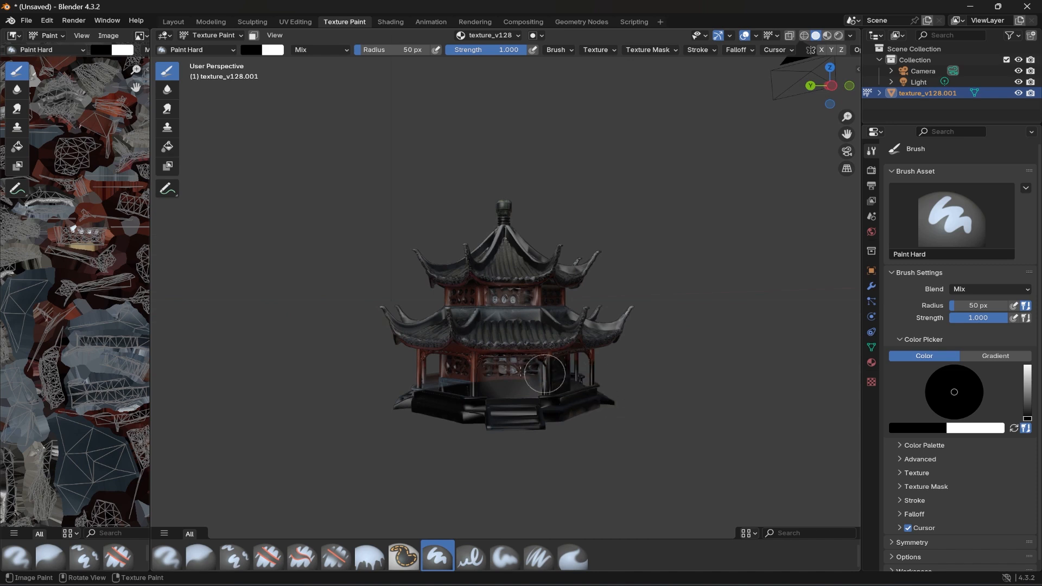
{"action": "mouse_move", "coordinate": [544, 375]}
{"action": "left_mouse_down"}
{"action": "mouse_move", "coordinate": [366, 407]}
{"action": "mouse_move", "coordinate": [434, 299]}
{"action": "mouse_move", "coordinate": [488, 500]}
{"action": "mouse_move", "coordinate": [489, 175]}
{"action": "mouse_move", "coordinate": [654, 309]}
{"action": "left_mouse_up"}
{"action": "mouse_move", "coordinate": [526, 236]}
{"action": "left_mouse_down"}
{"action": "mouse_move", "coordinate": [516, 360]}
{"action": "mouse_move", "coordinate": [553, 240]}
{"action": "left_mouse_up"}
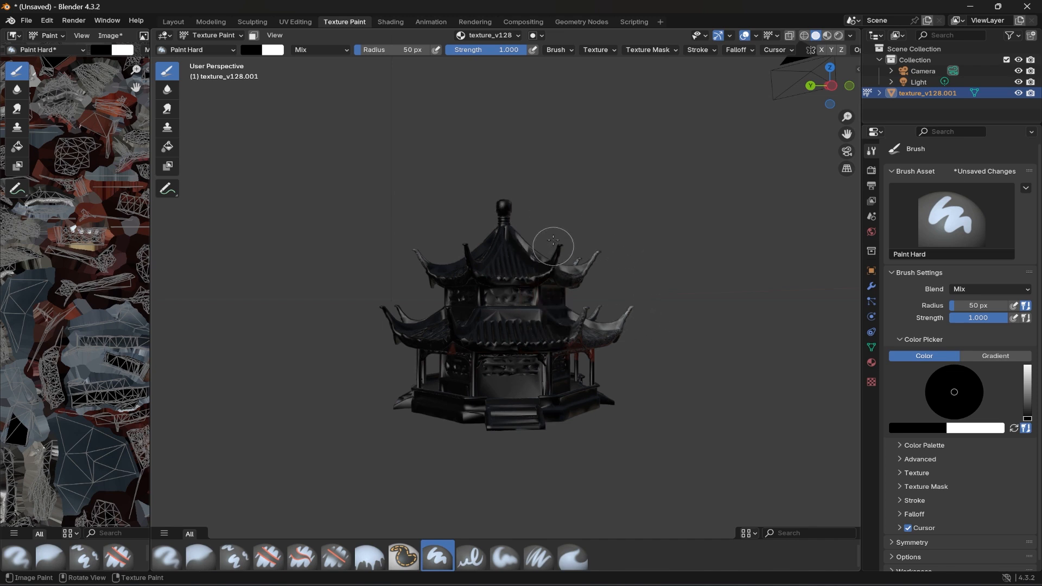
{"action": "left_click_drag", "start_coordinate": [603, 263], "coordinate": [516, 320]}
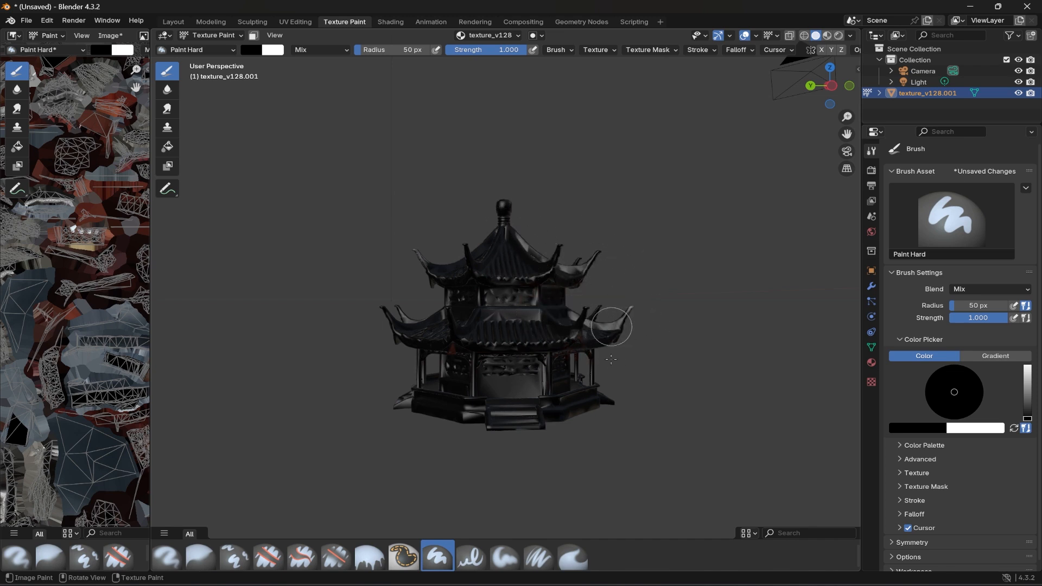
{"action": "mouse_move", "coordinate": [619, 217]}
{"action": "middle_mouse_down"}
{"action": "mouse_move", "coordinate": [512, 227]}
{"action": "mouse_move", "coordinate": [605, 219]}
{"action": "mouse_move", "coordinate": [683, 240]}
{"action": "middle_mouse_up"}
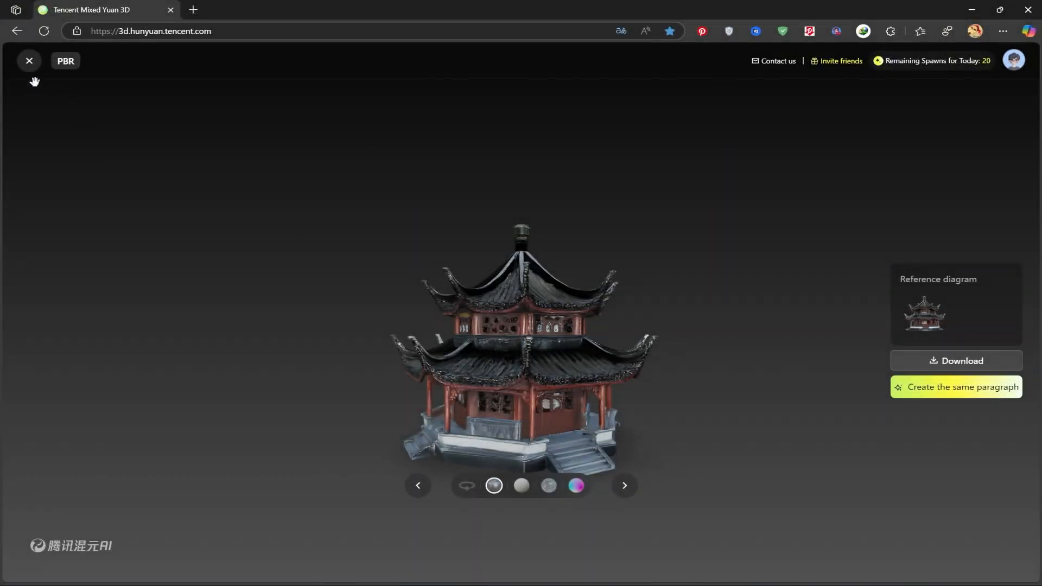
- Back in Tencent Mixed Yuan 3D, close the pagoda preview and look through the sample models in the Square of Inspiration gallery
{"action": "left_click", "coordinate": [30, 61]}
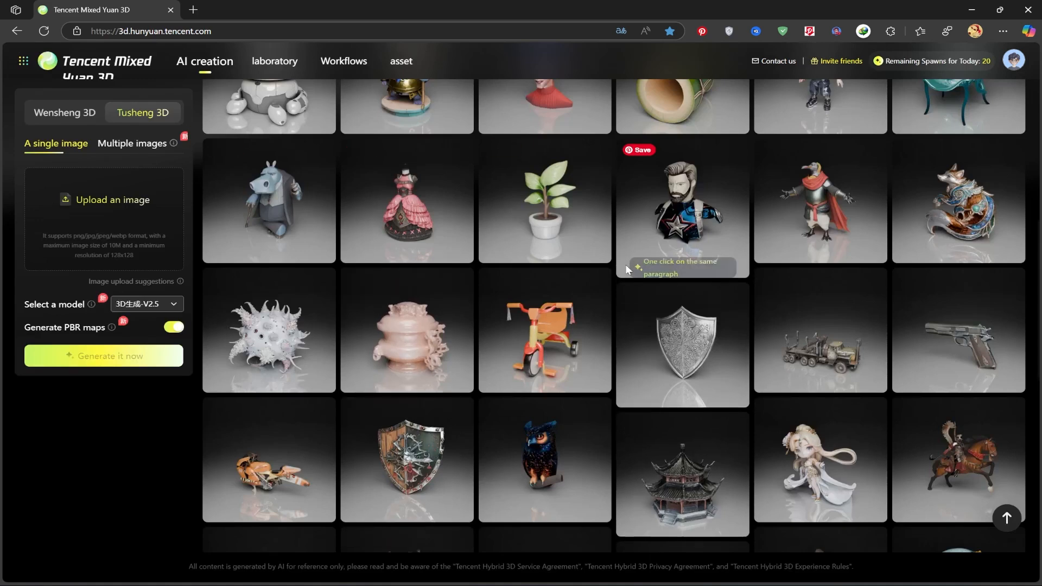
{"action": "scroll", "coordinate": [625, 269], "scroll_direction": "down", "scroll_amount": 3}
{"action": "scroll", "coordinate": [627, 273], "scroll_direction": "down", "scroll_amount": 8}
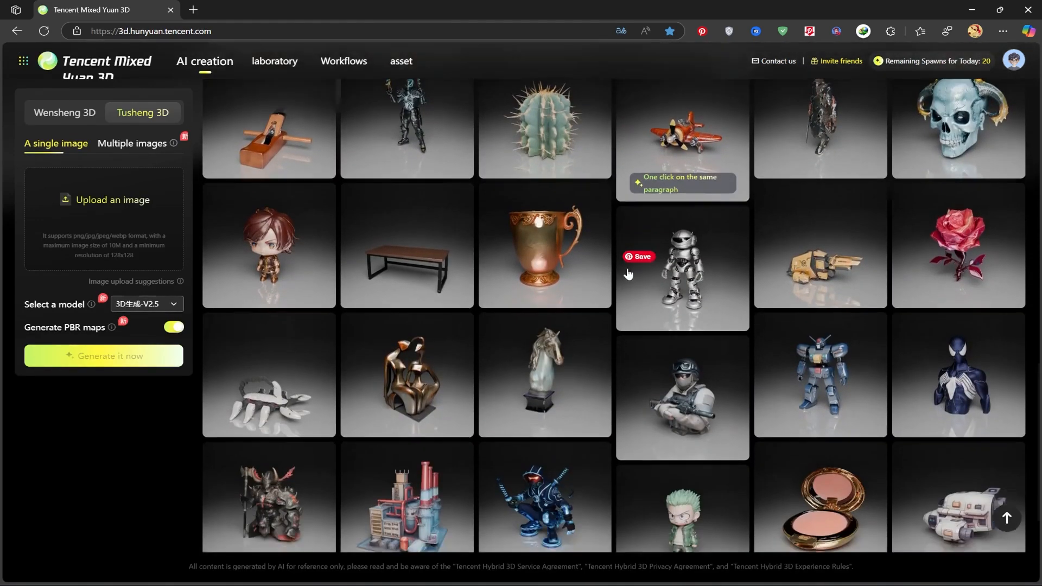
{"action": "scroll", "coordinate": [659, 303], "scroll_direction": "up", "scroll_amount": 5}
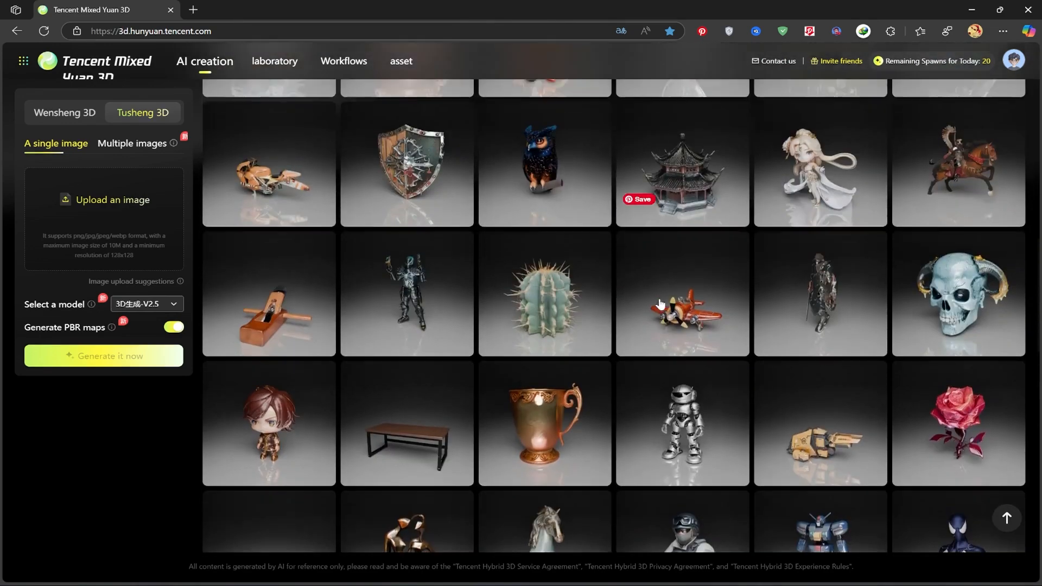
{"action": "scroll", "coordinate": [660, 304], "scroll_direction": "up", "scroll_amount": 7}
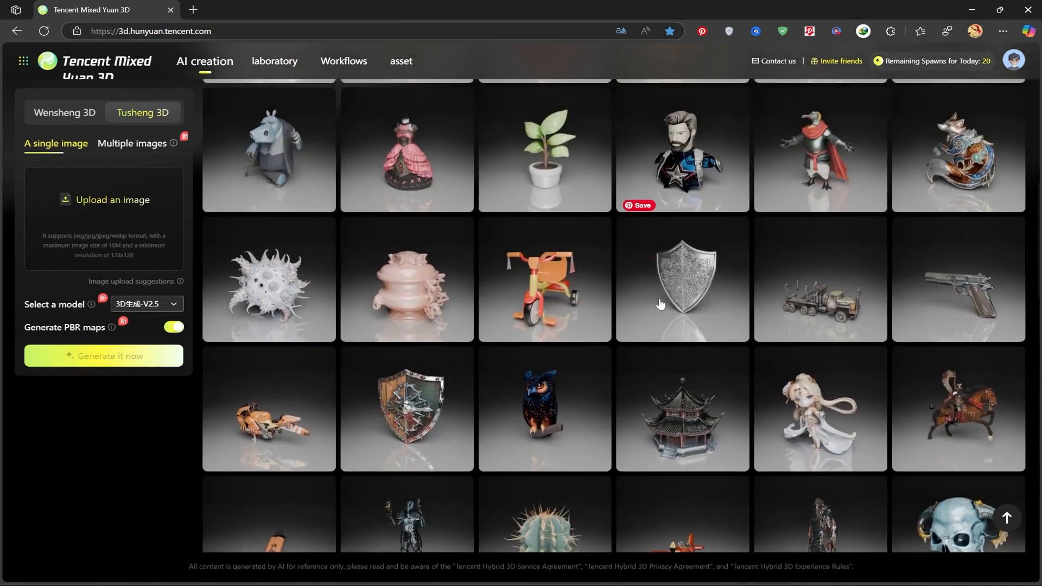
{"action": "scroll", "coordinate": [660, 305], "scroll_direction": "up", "scroll_amount": 6}
{"action": "scroll", "coordinate": [661, 302], "scroll_direction": "up", "scroll_amount": 2}
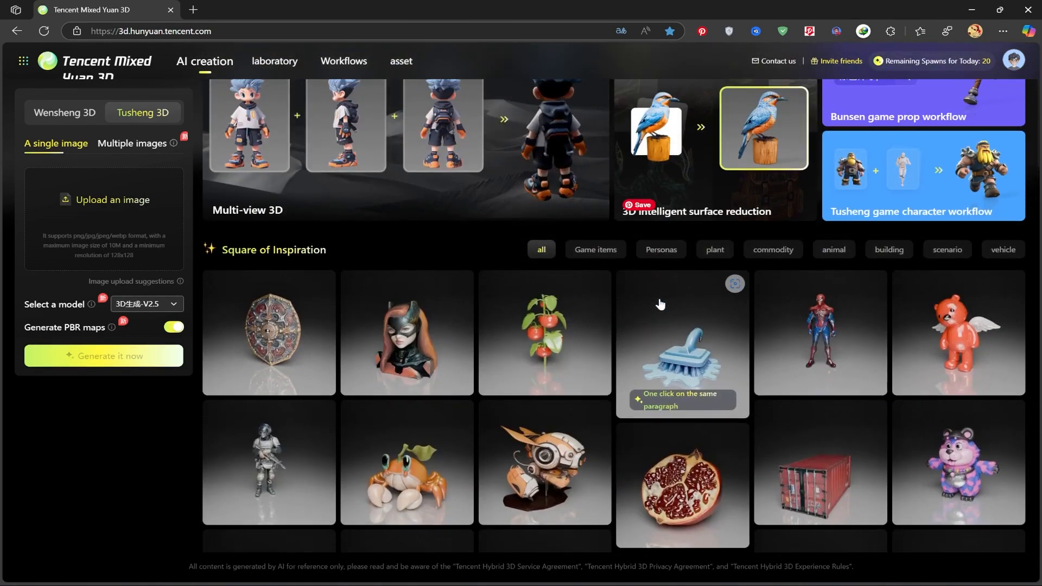
{"action": "scroll", "coordinate": [590, 344], "scroll_direction": "up", "scroll_amount": 1}
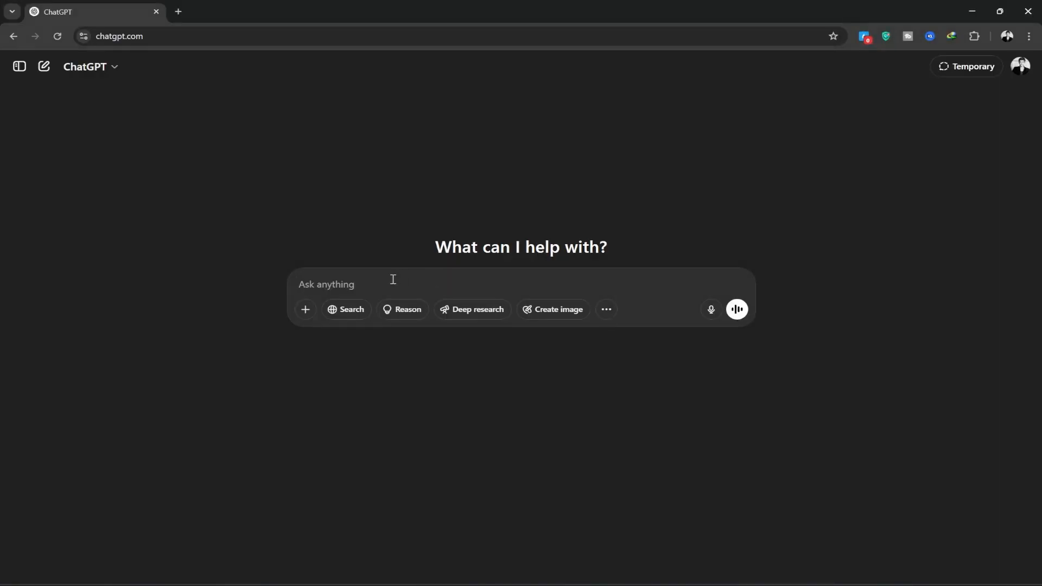
- Ask ChatGPT to write a prompt for a scorpion-shaped computer mouse, ergonomically designed to fit the hand and wrist, available in silver and gold
{"action": "type", "text": "I WA"}
{"action": "key", "text": "BackSpace"}
{"action": "key", "text": "BackSpace"}
{"action": "key", "text": "BackSpace"}
{"action": "key", "text": "BackSpace"}
{"action": "type", "text": "I want you to write "}
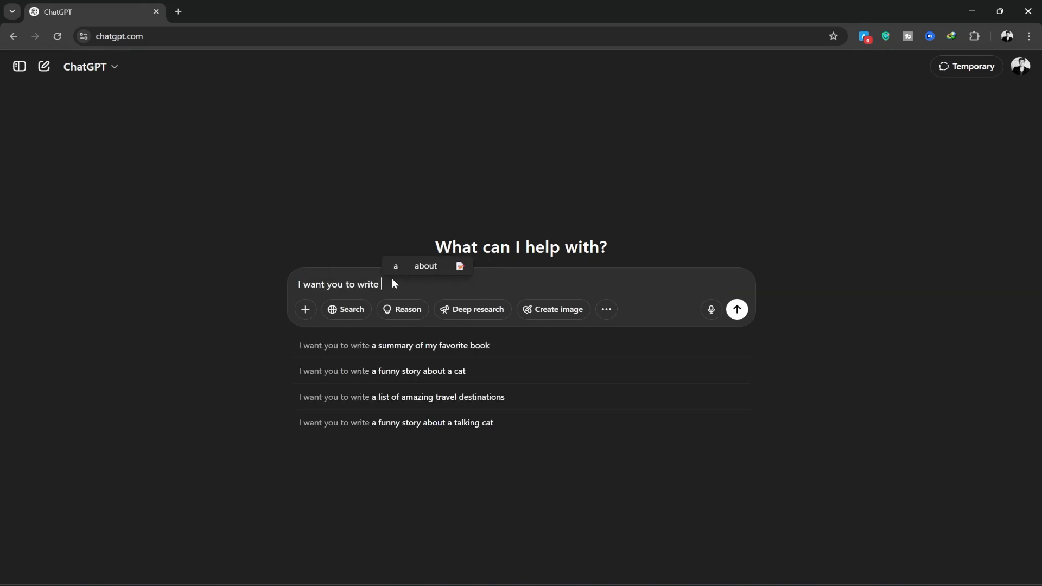
{"action": "type", "text": "a prompt for me"}
{"action": "key", "text": "shift+Return"}
{"action": "type", "text": "i want a co"}
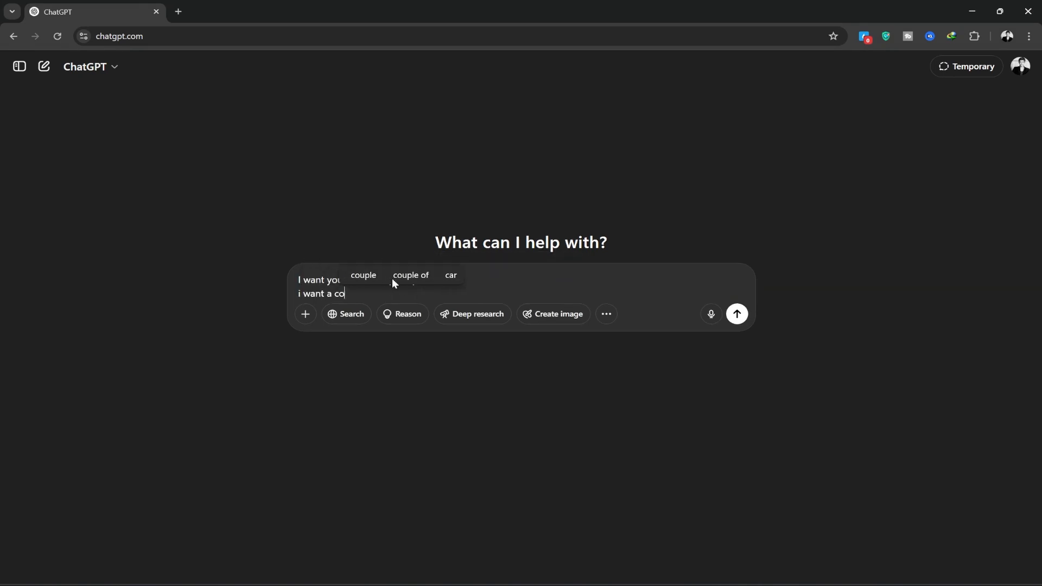
{"action": "type", "text": "mputer mouse in the shape of a scorpion that is er"}
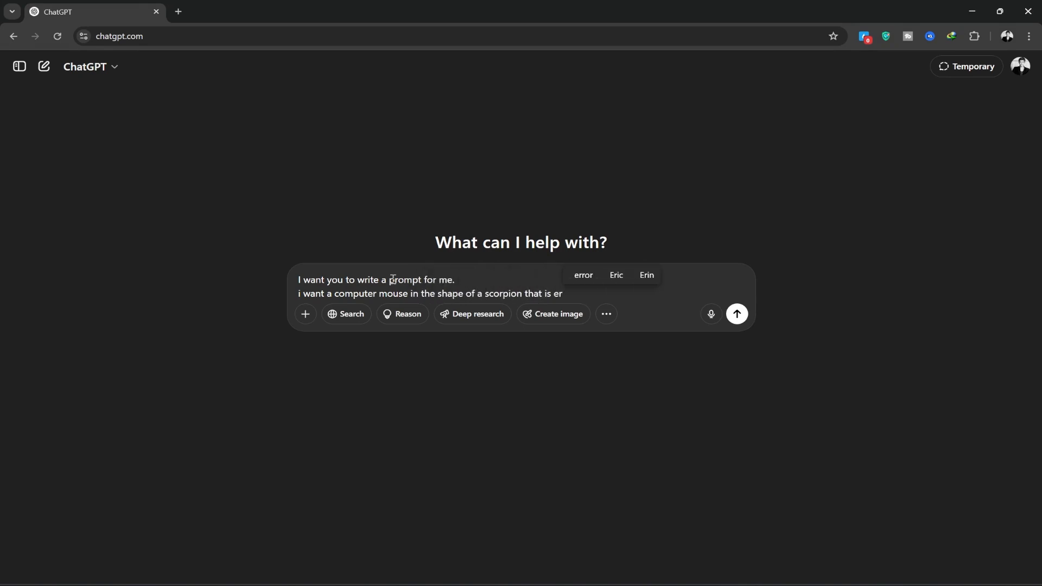
{"action": "type", "text": "gonomically designed to fit"}
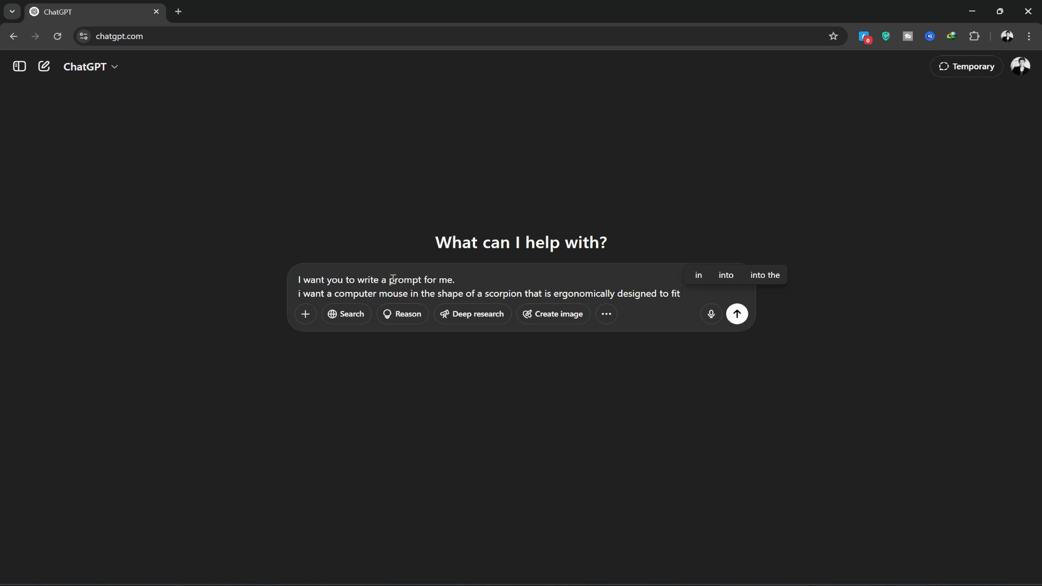
{"action": "type", "text": " the hand and wrist well , a"}
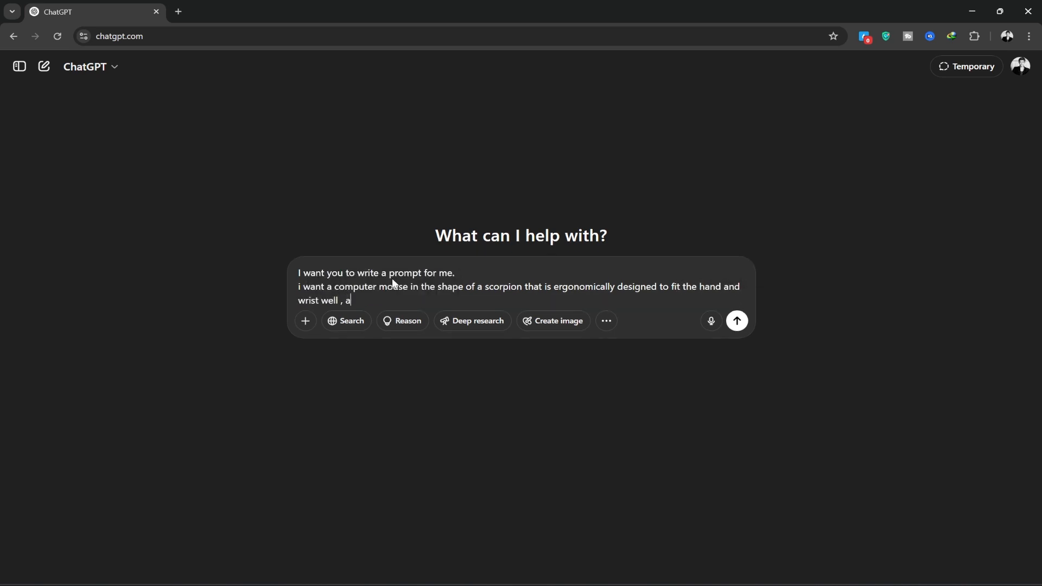
{"action": "type", "text": "nd is available silver and gold"}
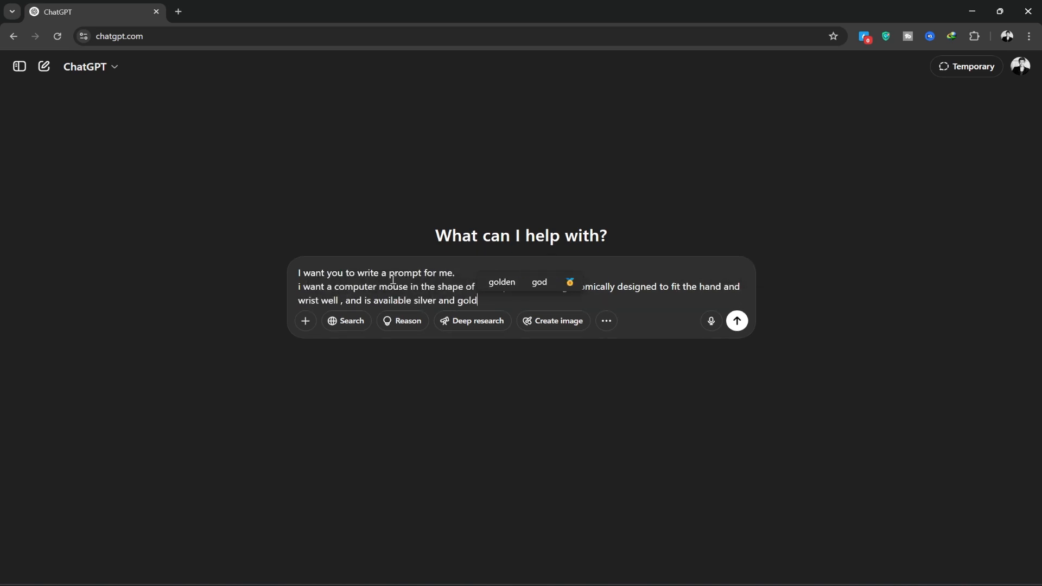
{"action": "left_click", "coordinate": [737, 321]}
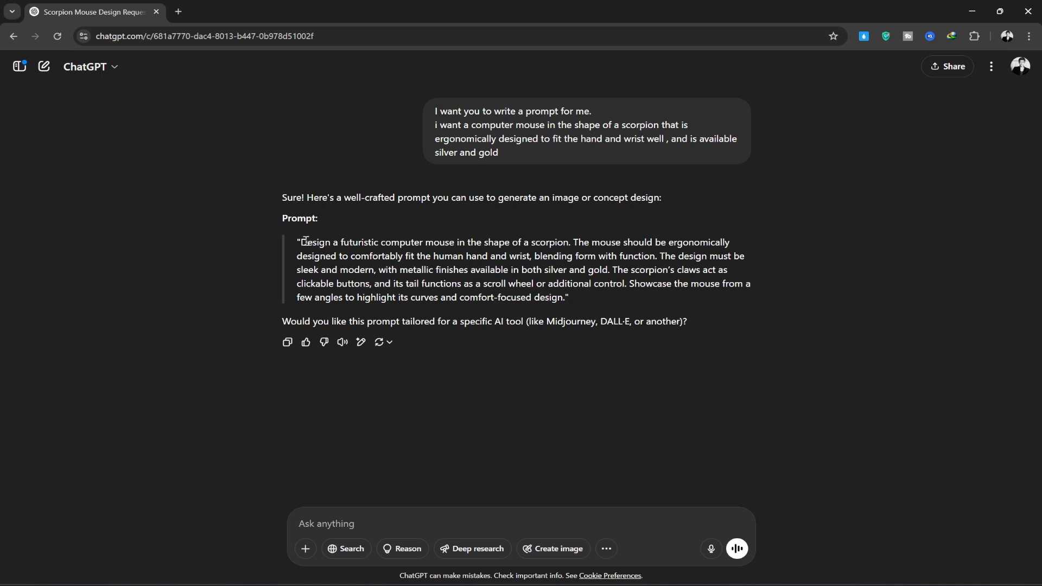
- Copy the full text of the futuristic scorpion mouse prompt from the reply and switch to Tencent Mixed Yuan 3D
{"action": "left_click_drag", "start_coordinate": [316, 254], "coordinate": [563, 302]}
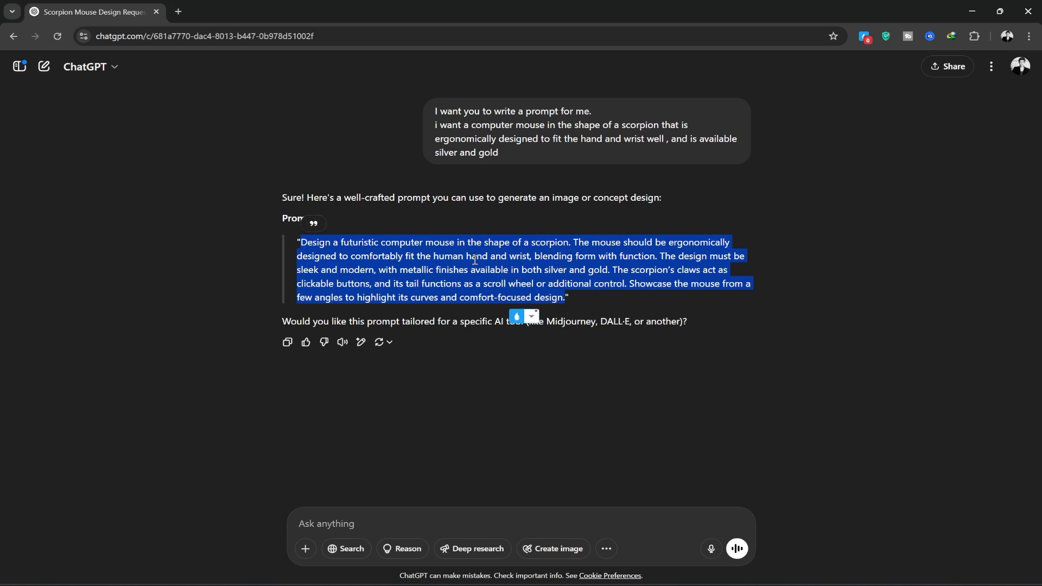
{"action": "right_click", "coordinate": [493, 265]}
{"action": "left_click", "coordinate": [508, 273]}
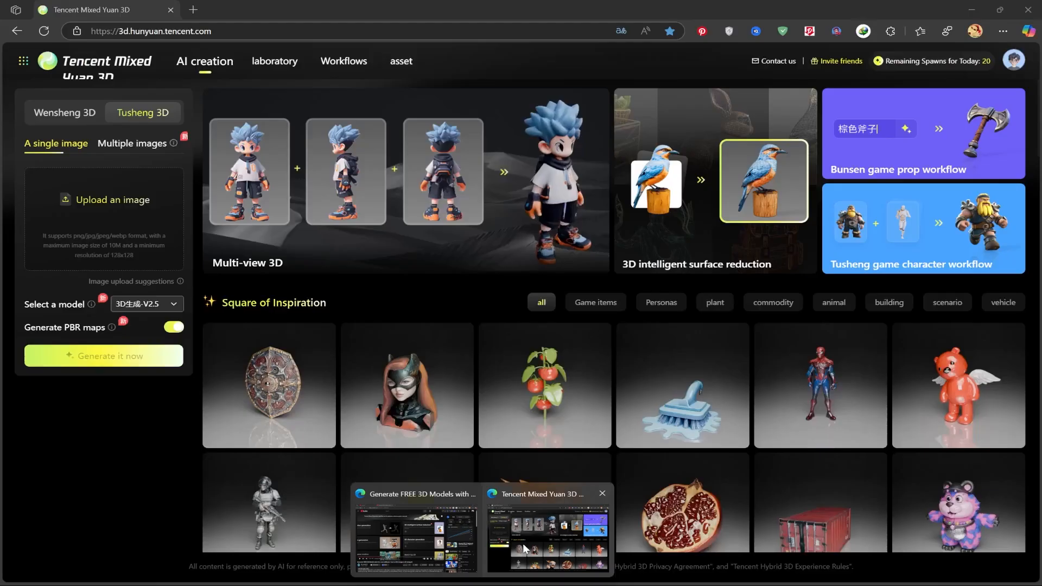
{"action": "left_click", "coordinate": [542, 530]}
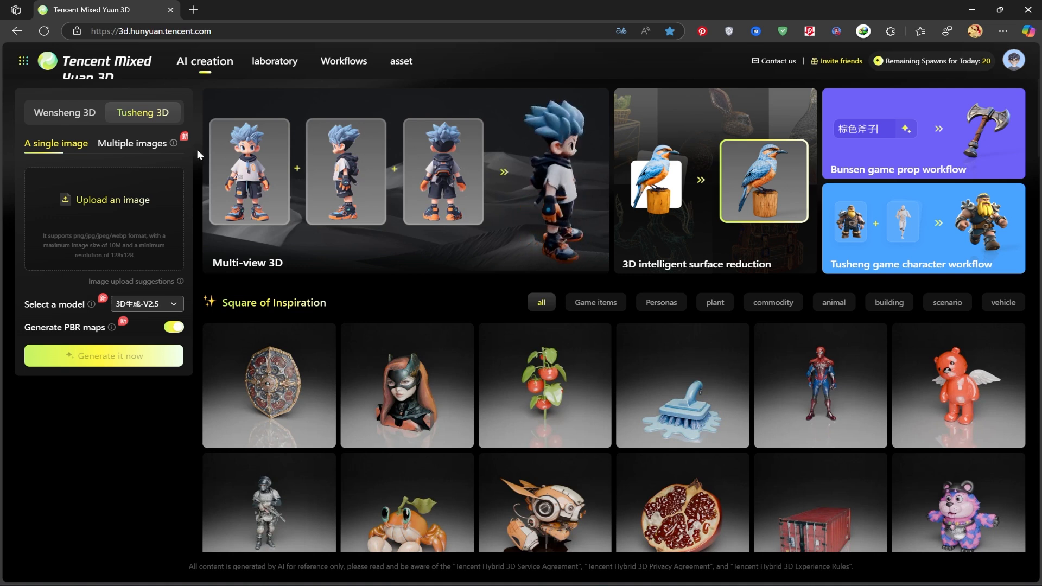
- View the Multiple images upload mode, switch to Wensheng 3D generation and activate its prompt field
{"action": "left_click", "coordinate": [133, 145]}
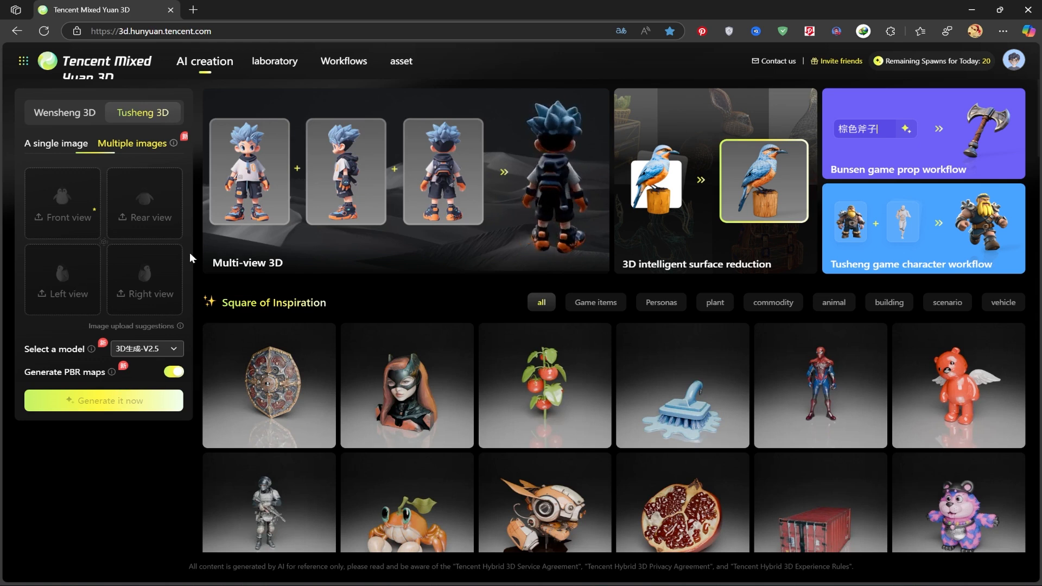
{"action": "left_click", "coordinate": [65, 114]}
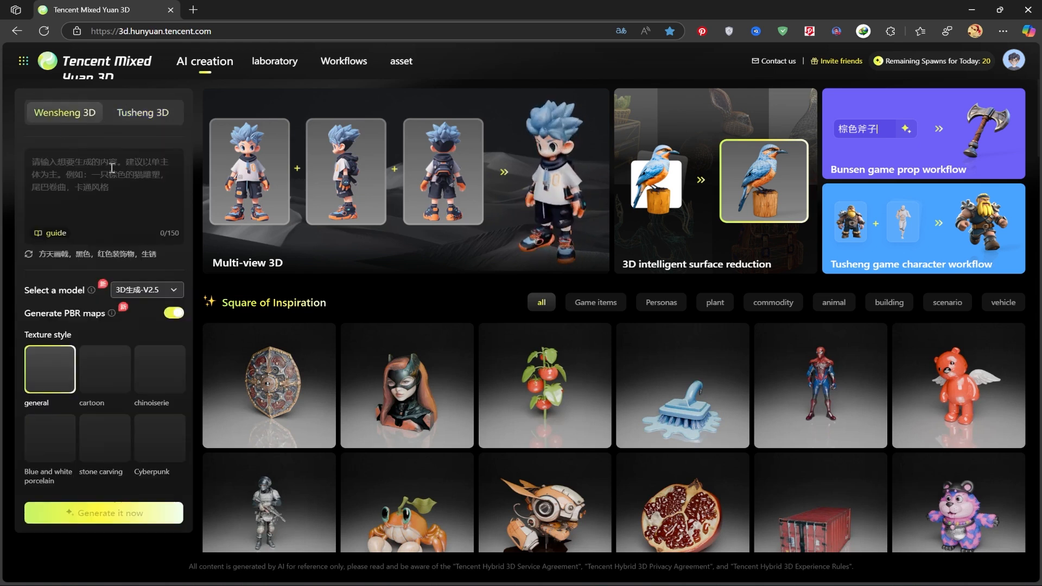
{"action": "left_click", "coordinate": [60, 170]}
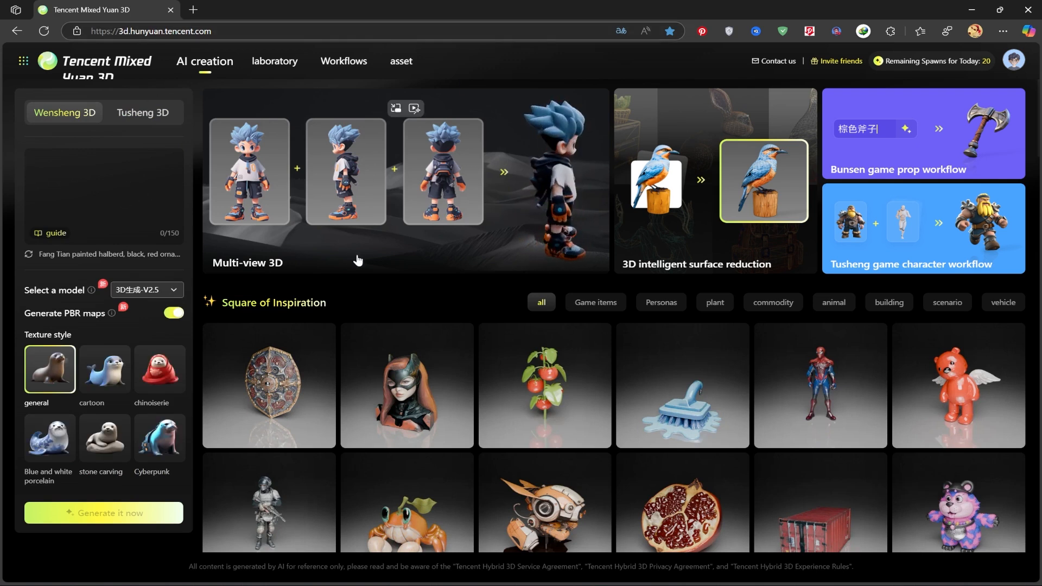
- Show the page in its original Chinese and translate it back into English
{"action": "left_click", "coordinate": [622, 30]}
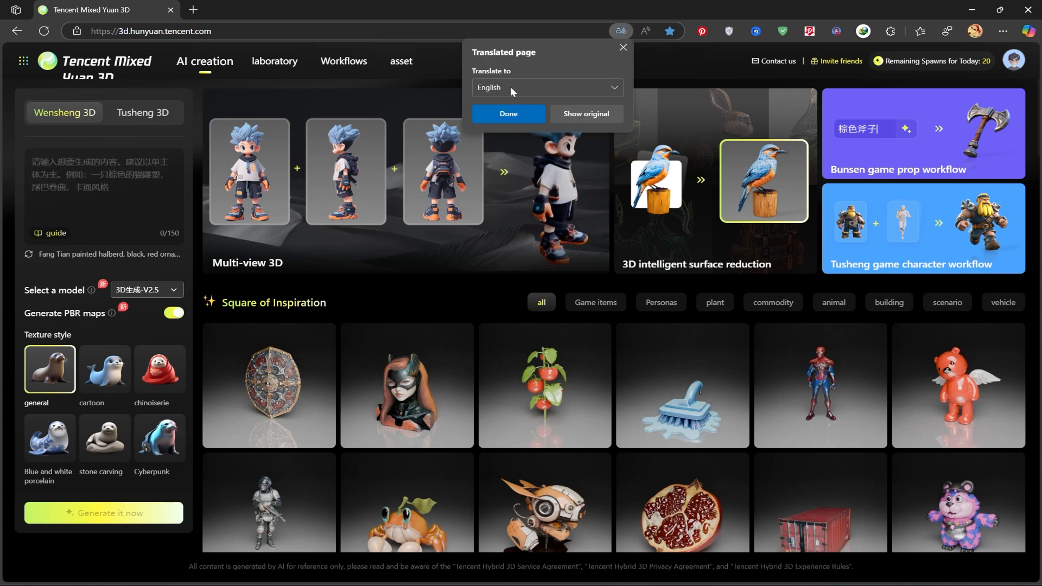
{"action": "left_click", "coordinate": [514, 87]}
{"action": "left_click", "coordinate": [514, 87]}
{"action": "left_click", "coordinate": [579, 111]}
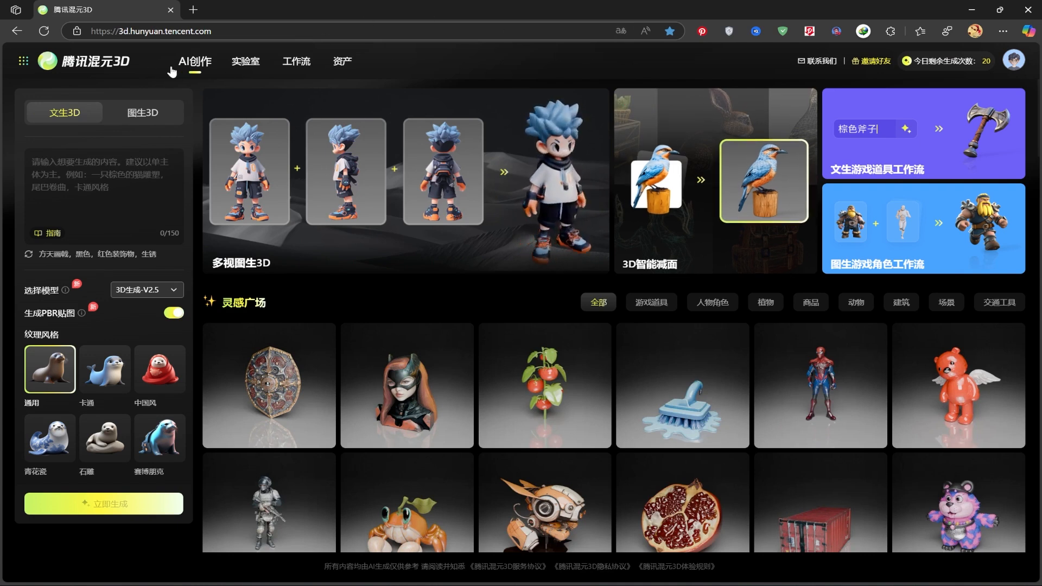
{"action": "left_click", "coordinate": [621, 30]}
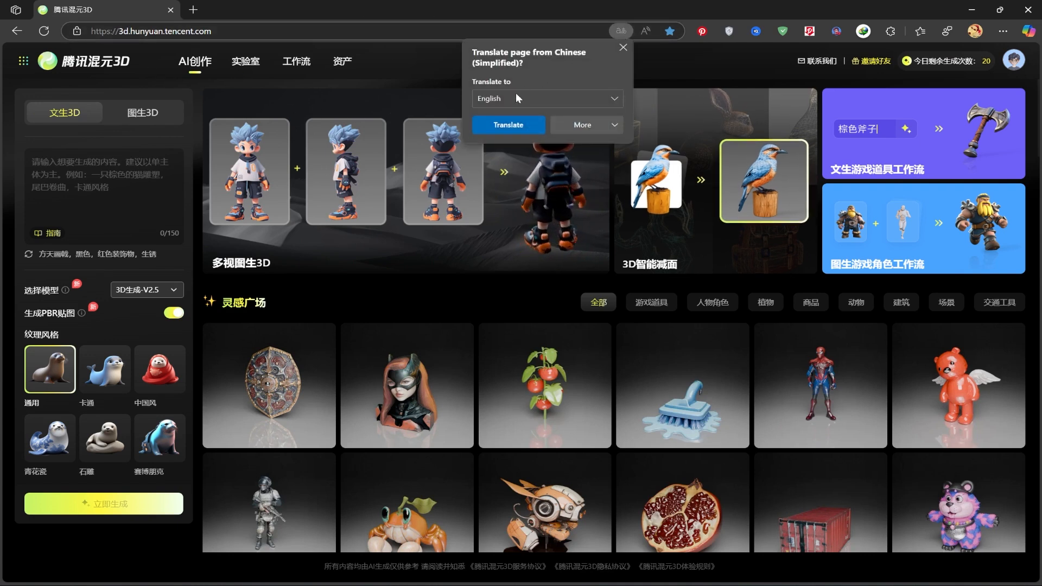
{"action": "left_click", "coordinate": [510, 126]}
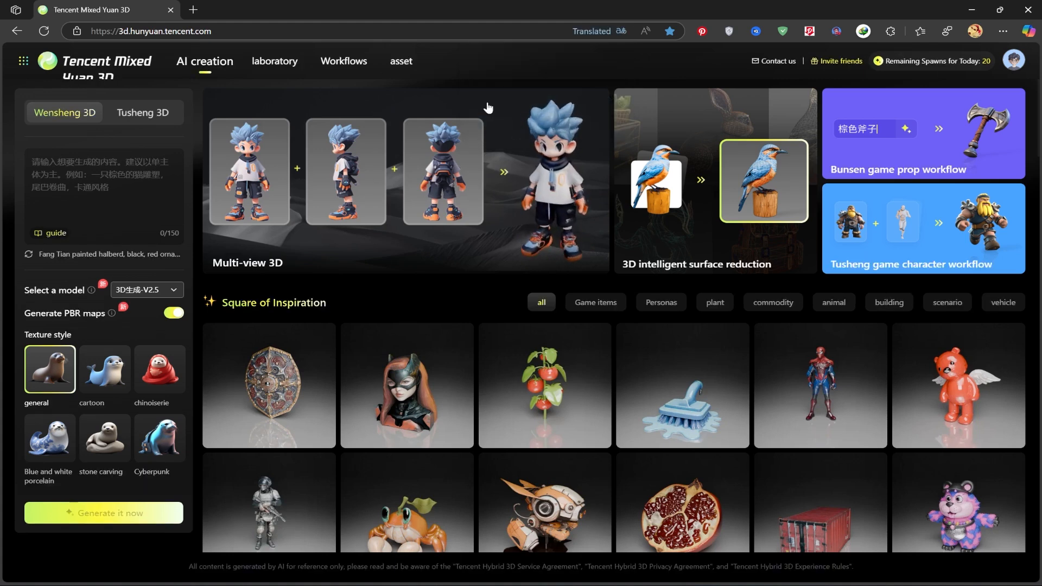
- Paste the futuristic scorpion mouse prompt into the prompt field and highlight the character counter
{"action": "left_click", "coordinate": [91, 167]}
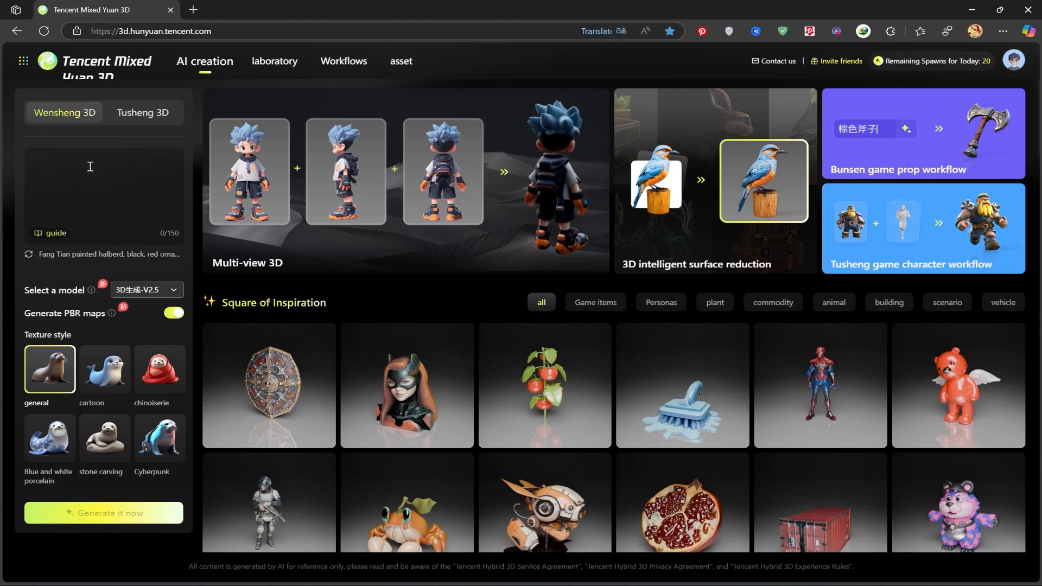
{"action": "type", "text": "Design a futuristic computer mouse in the shape of a scorpion. The mouse should be ergonomically designed to comfortably fit the human hand and wrist,"}
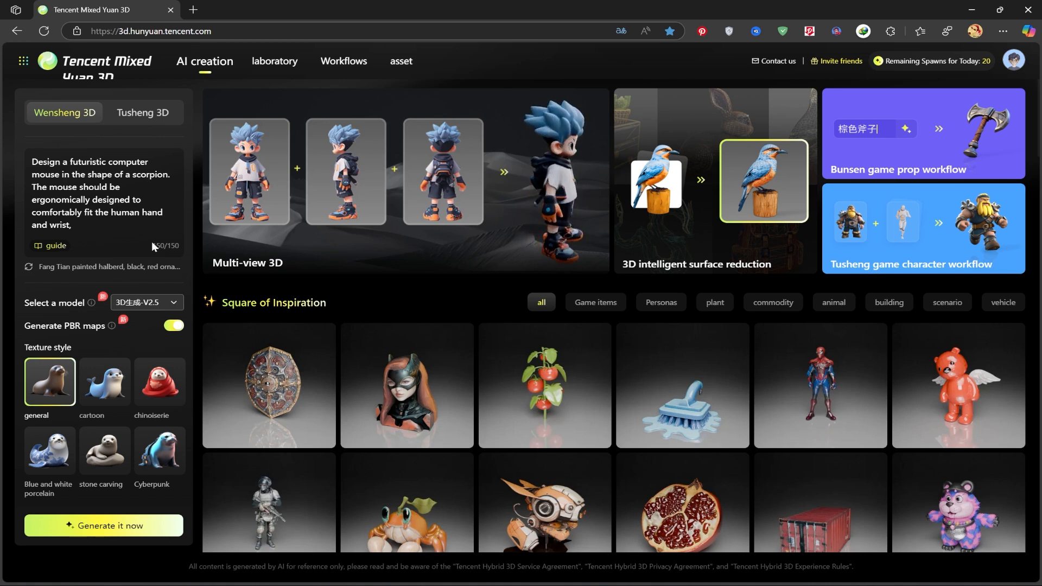
{"action": "left_click_drag", "start_coordinate": [151, 245], "coordinate": [180, 245]}
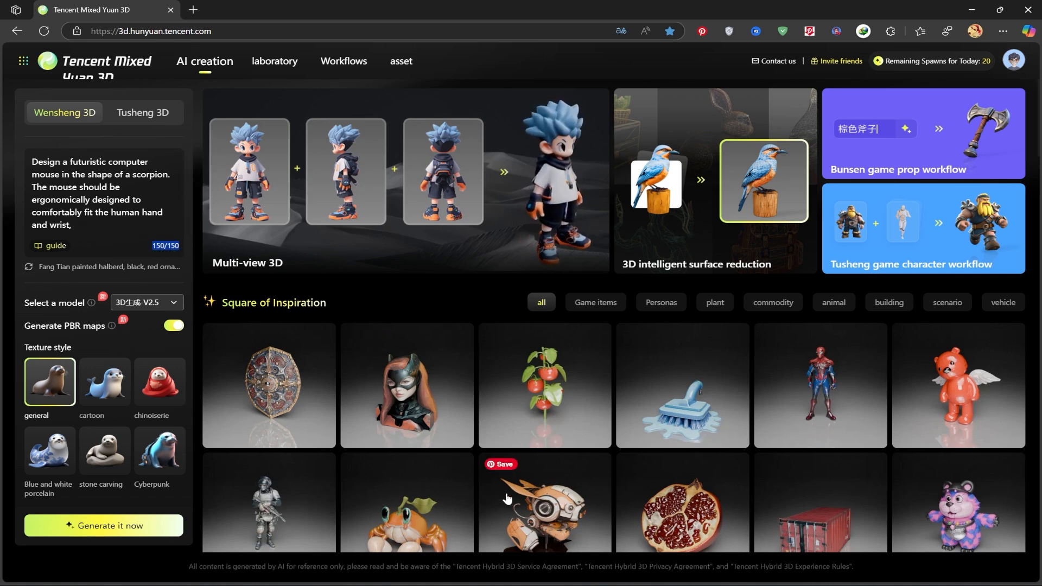
- Back in ChatGPT, resend the original scorpion mouse request with the added line "in 140 character"
{"action": "left_click", "coordinate": [510, 530]}
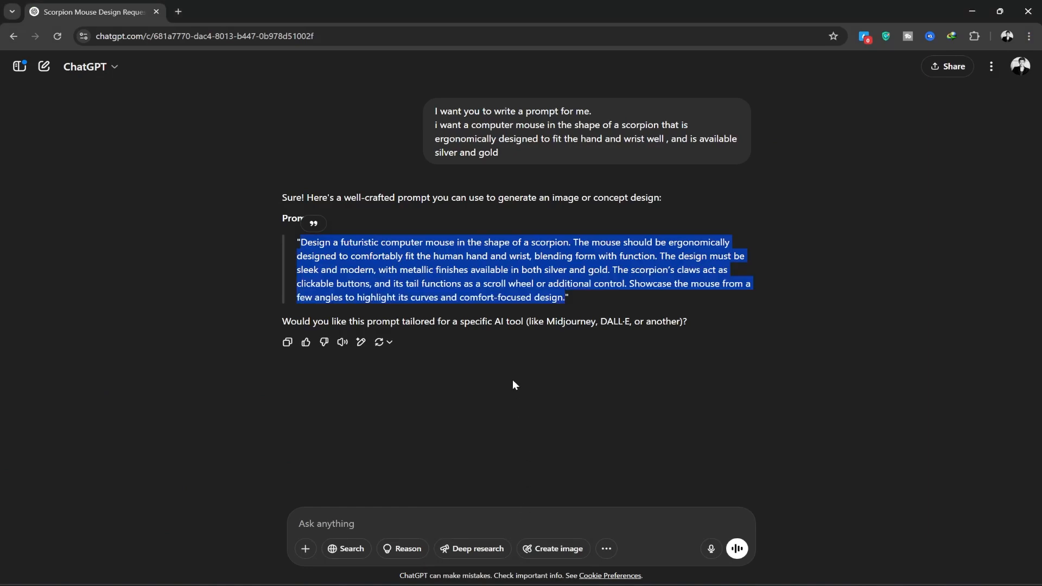
{"action": "left_click_drag", "start_coordinate": [497, 154], "coordinate": [430, 109]}
{"action": "key", "text": "ctrl+c"}
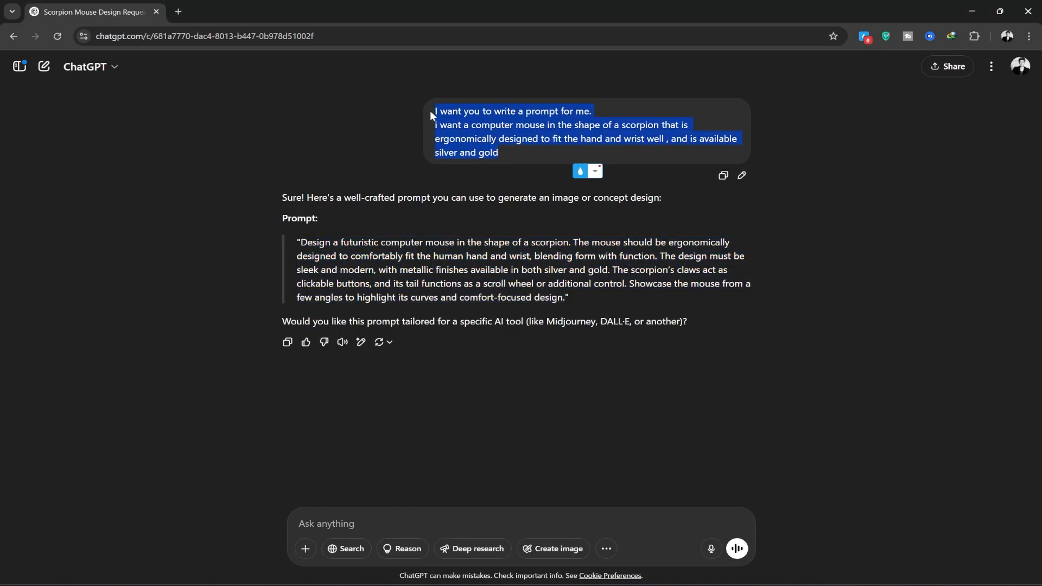
{"action": "left_click", "coordinate": [413, 518]}
{"action": "key", "text": "ctrl+v"}
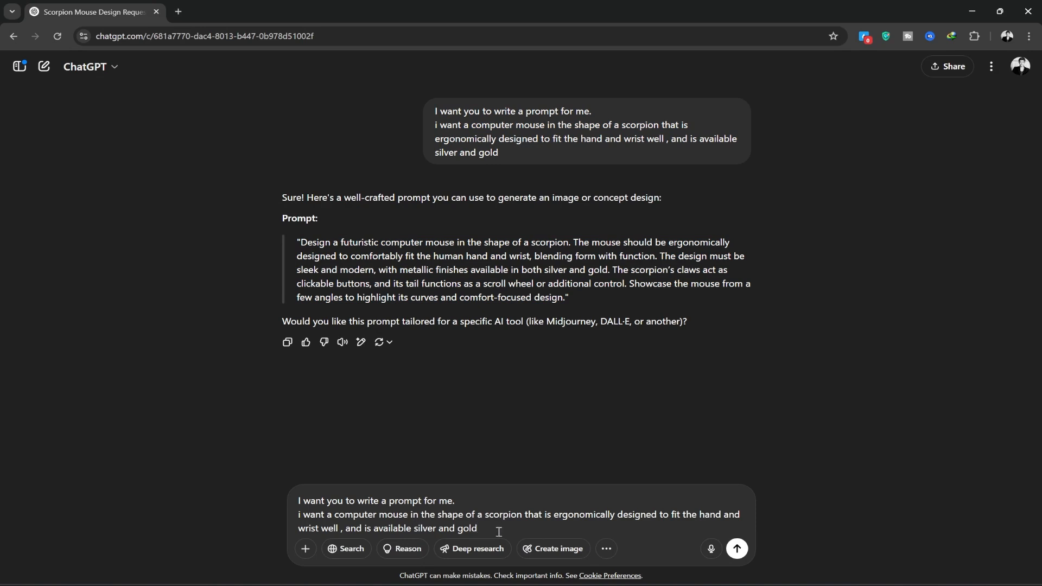
{"action": "key", "text": "shift+Return"}
{"action": "type", "text": "in 140"}
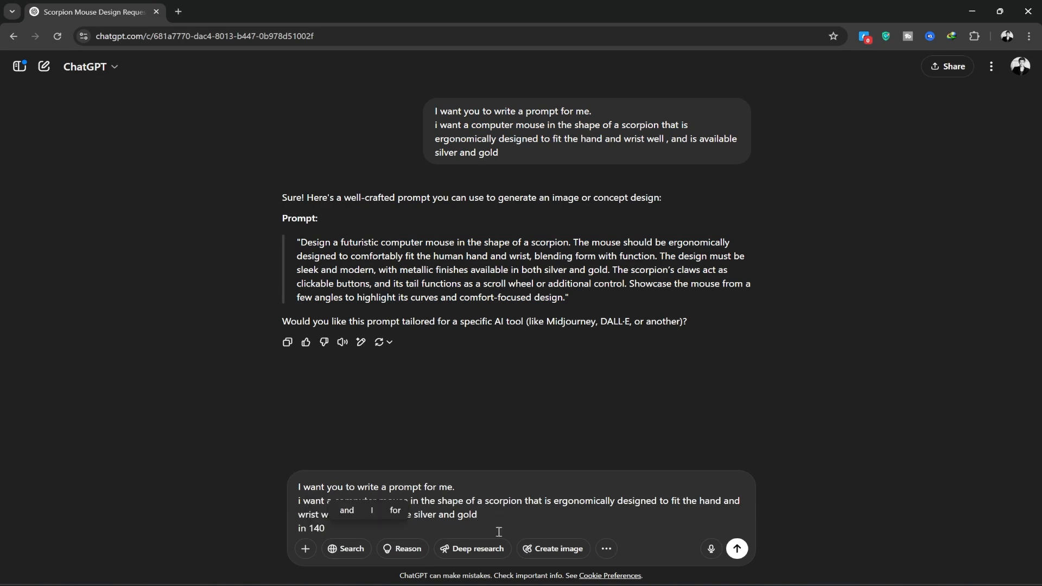
{"action": "type", "text": " character"}
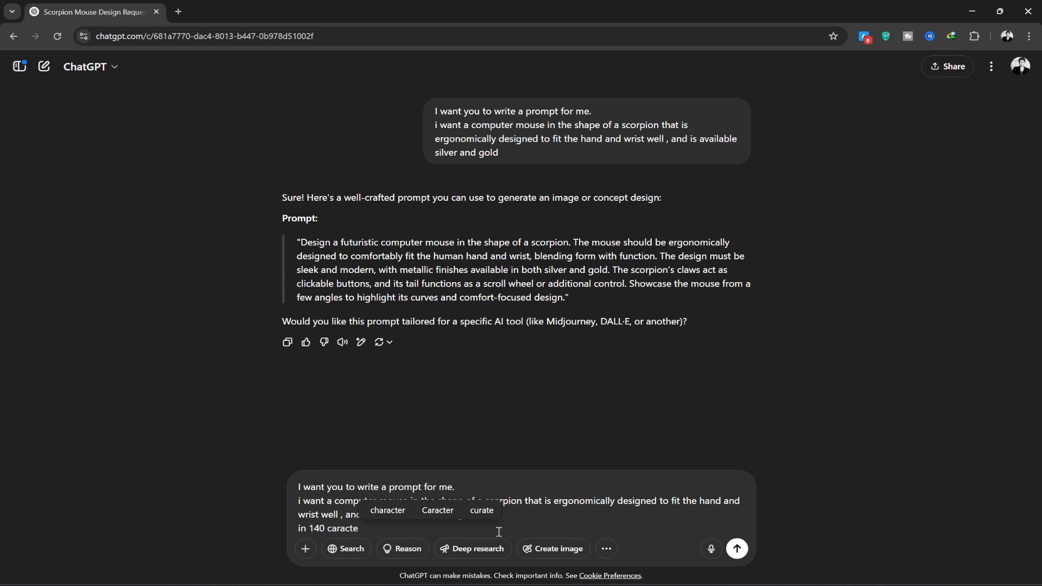
{"action": "key", "text": "Return"}
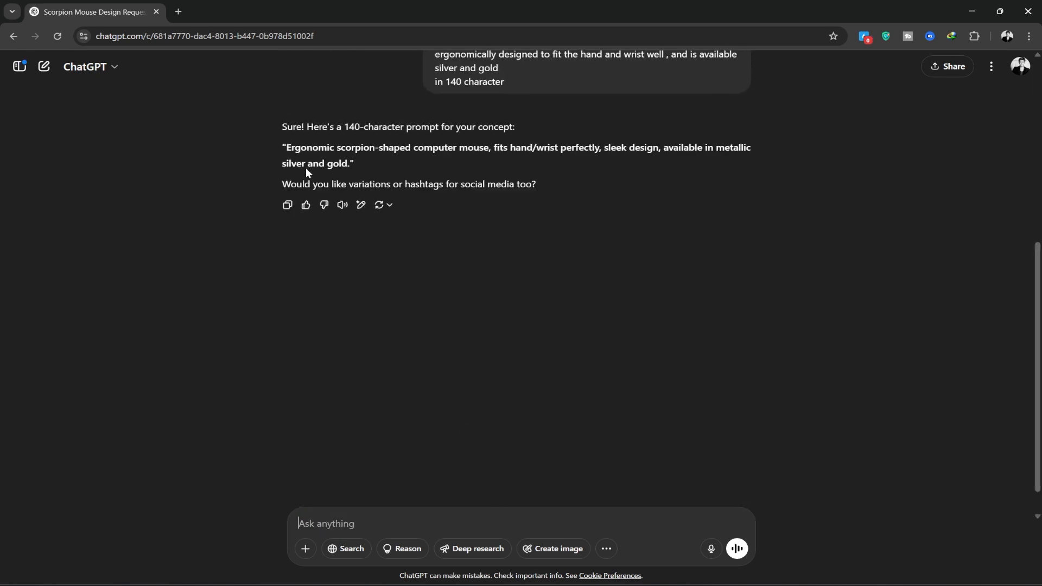
- Copy ChatGPT's short prompt beginning "Ergonomic scorpion-shaped computer mouse" and replace the existing prompt in Tencent Mixed Yuan 3D with it
{"action": "left_click_drag", "start_coordinate": [288, 147], "coordinate": [339, 165]}
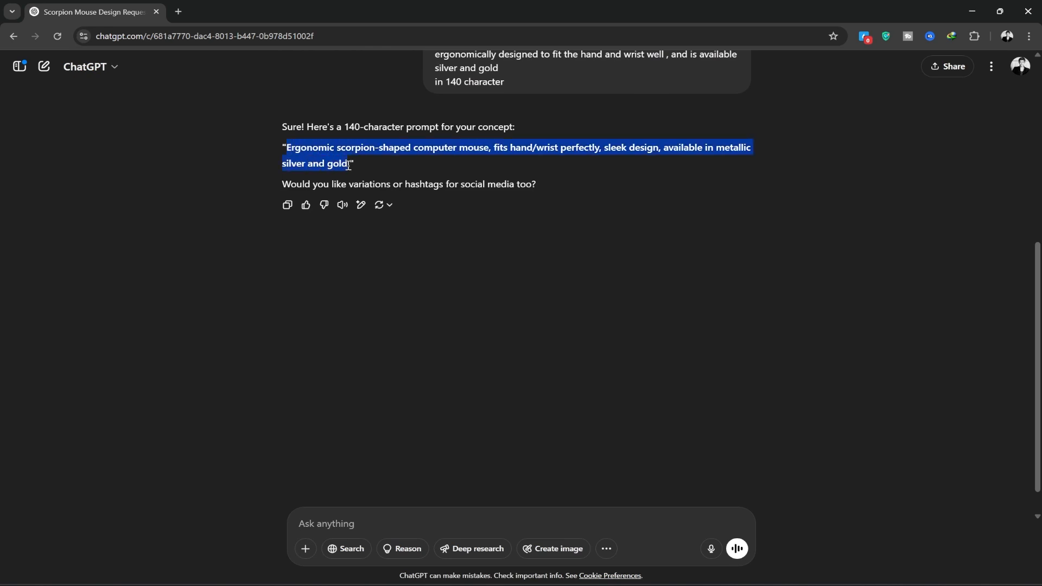
{"action": "right_click", "coordinate": [350, 167]}
{"action": "left_click", "coordinate": [363, 179]}
{"action": "mouse_move", "coordinate": [477, 577]}
{"action": "left_click", "coordinate": [522, 537]}
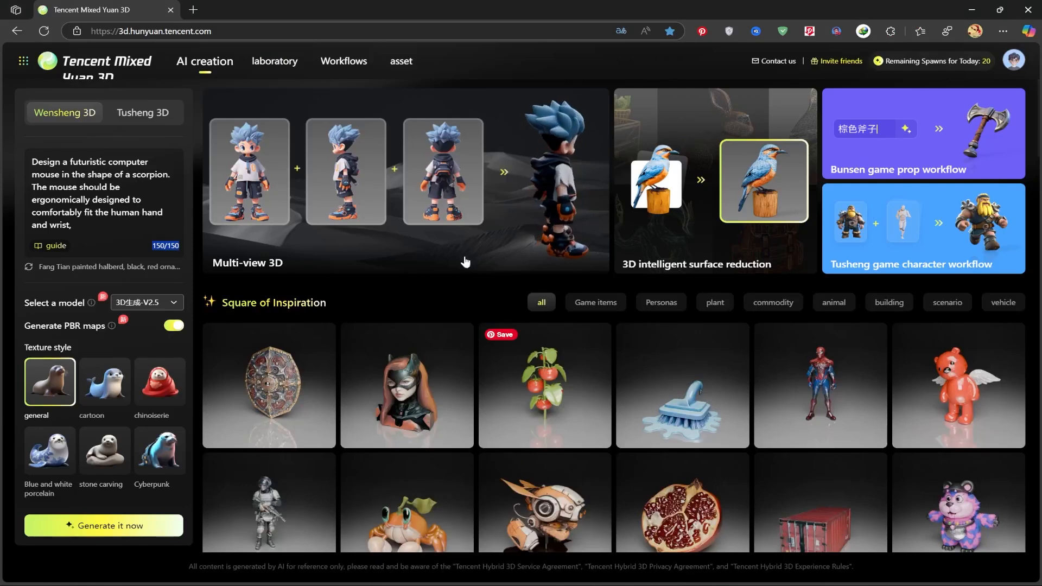
{"action": "key", "text": "ctrl+a"}
{"action": "key", "text": "ctrl+v"}
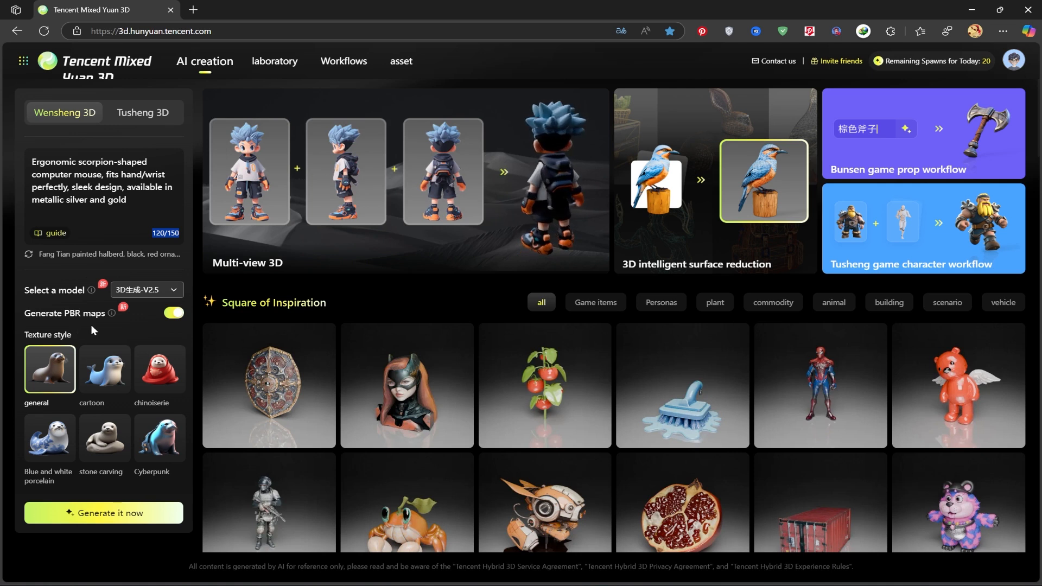
- Keep the 3D生成-V2.5 model, try the other texture styles from cartoon to Blue and white porcelain, and return to the general style
{"action": "left_click", "coordinate": [161, 292]}
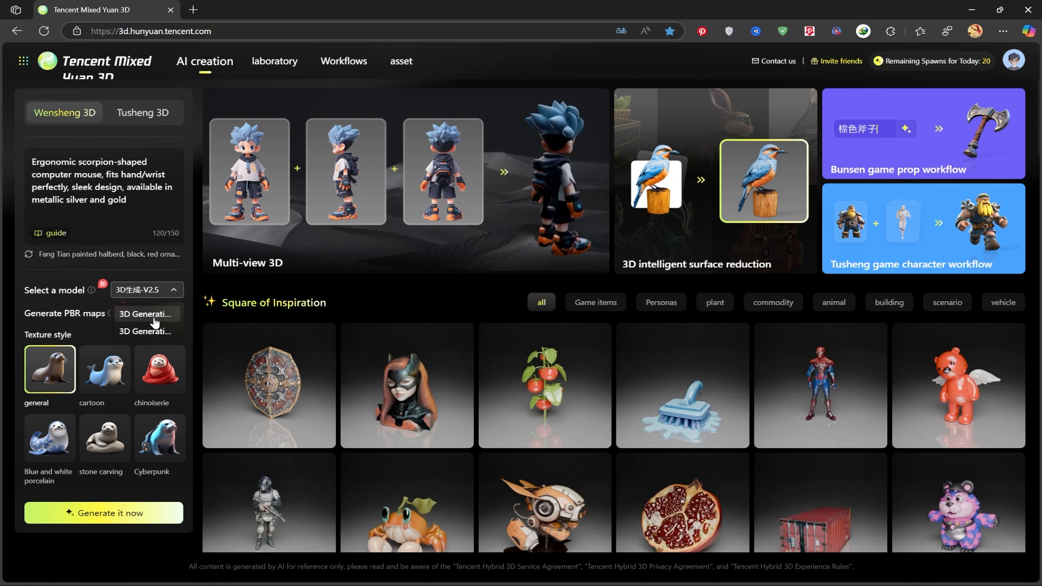
{"action": "left_click", "coordinate": [155, 319]}
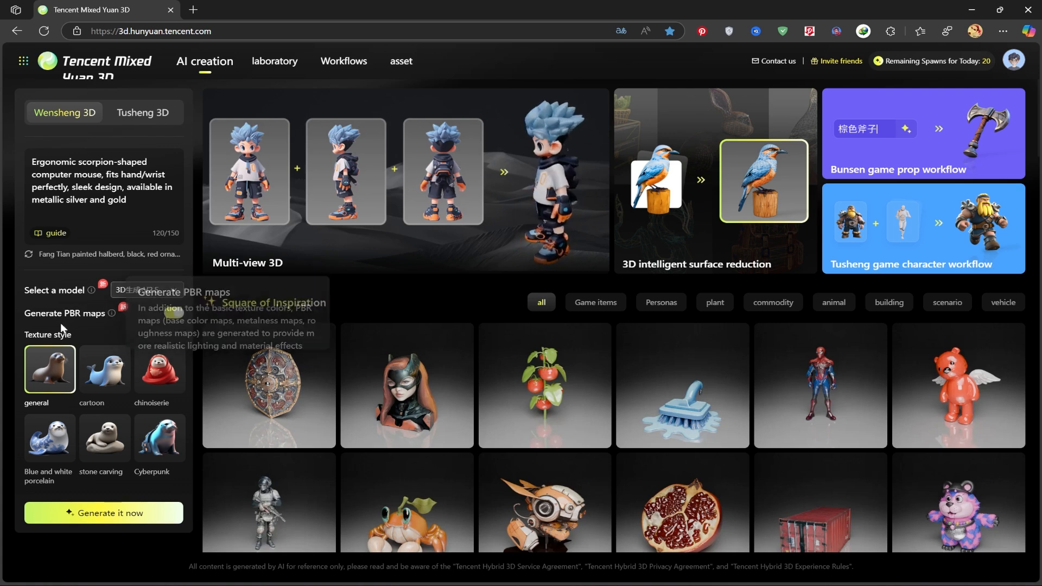
{"action": "left_click", "coordinate": [105, 370]}
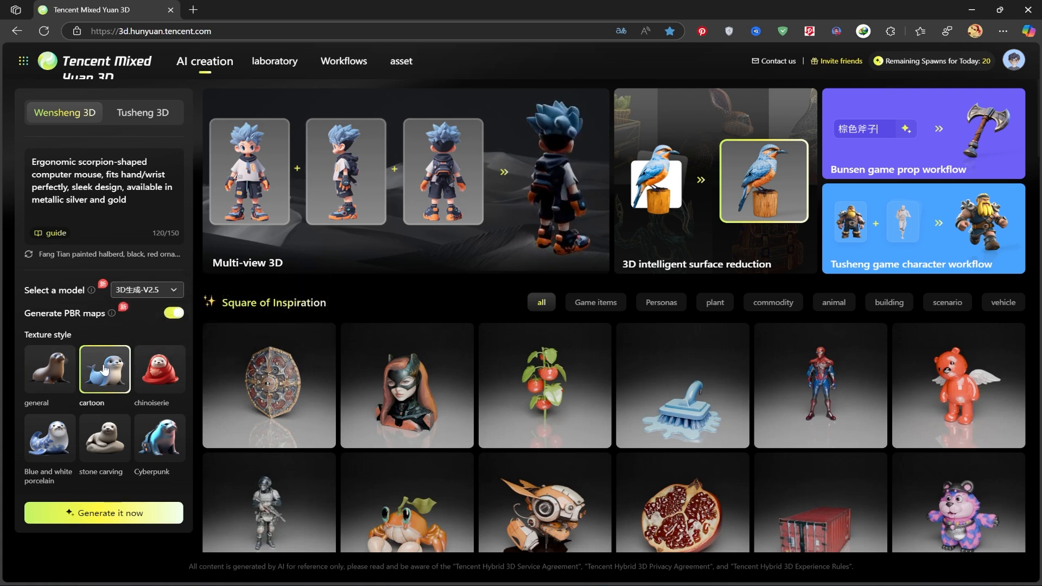
{"action": "left_click", "coordinate": [163, 382]}
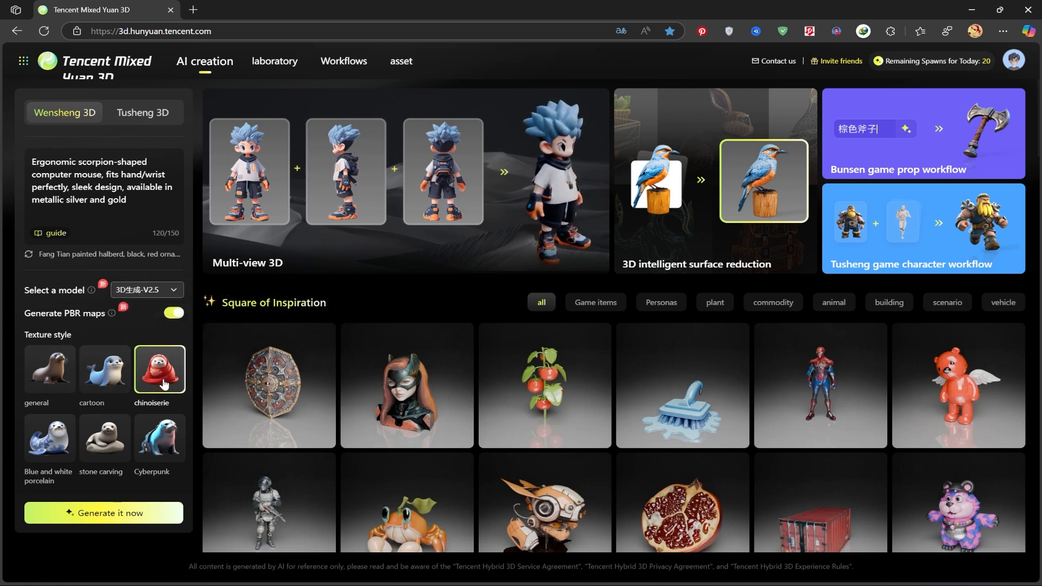
{"action": "left_click", "coordinate": [168, 451]}
{"action": "left_click", "coordinate": [109, 459]}
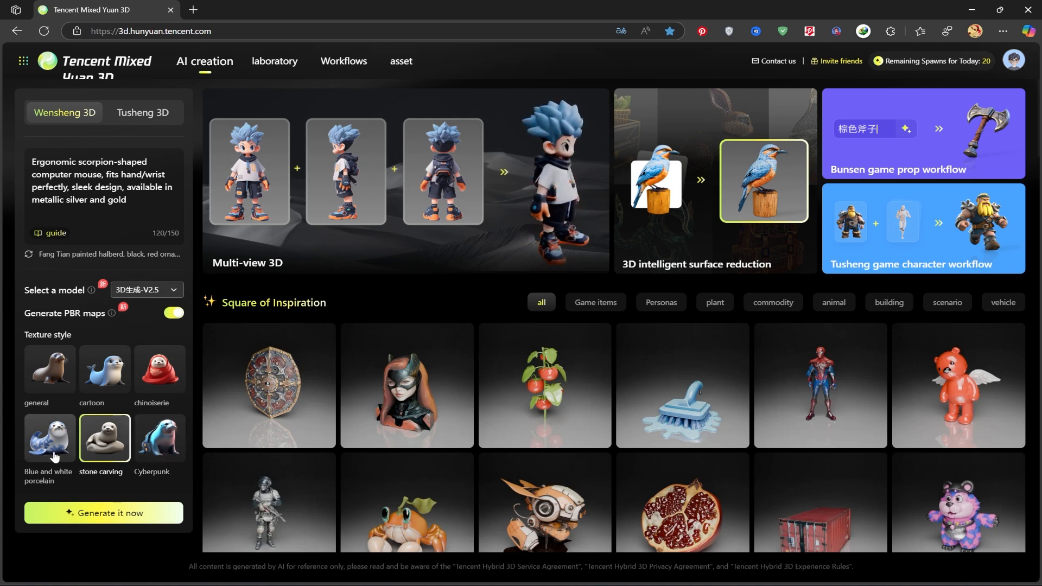
{"action": "left_click", "coordinate": [54, 456]}
{"action": "left_click", "coordinate": [52, 383]}
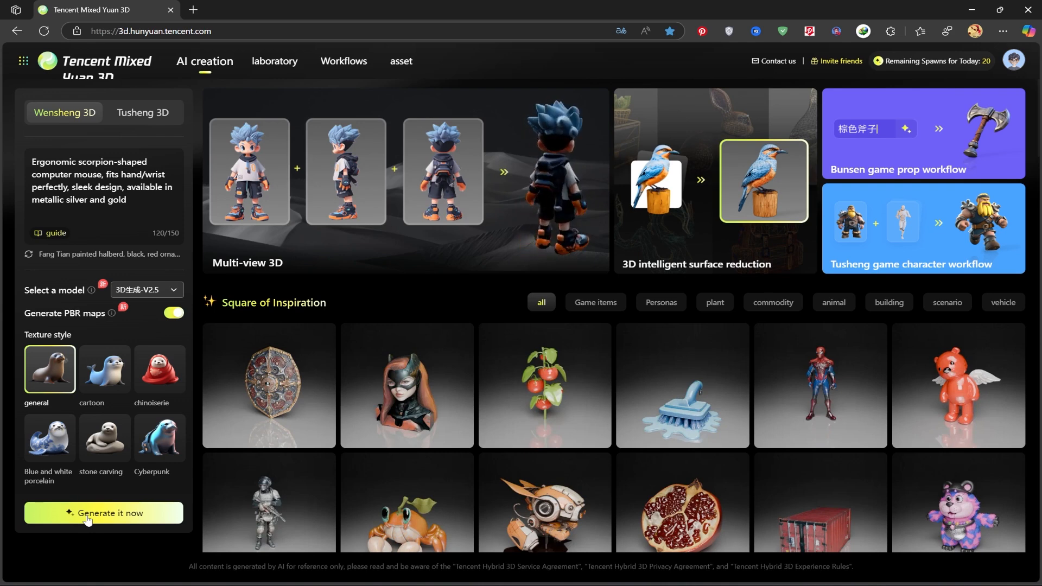
- Generate the 3D model from the scorpion mouse prompt and inspect both the scorpion-shaped result and the plain mouse result from several angles
{"action": "left_click", "coordinate": [139, 513]}
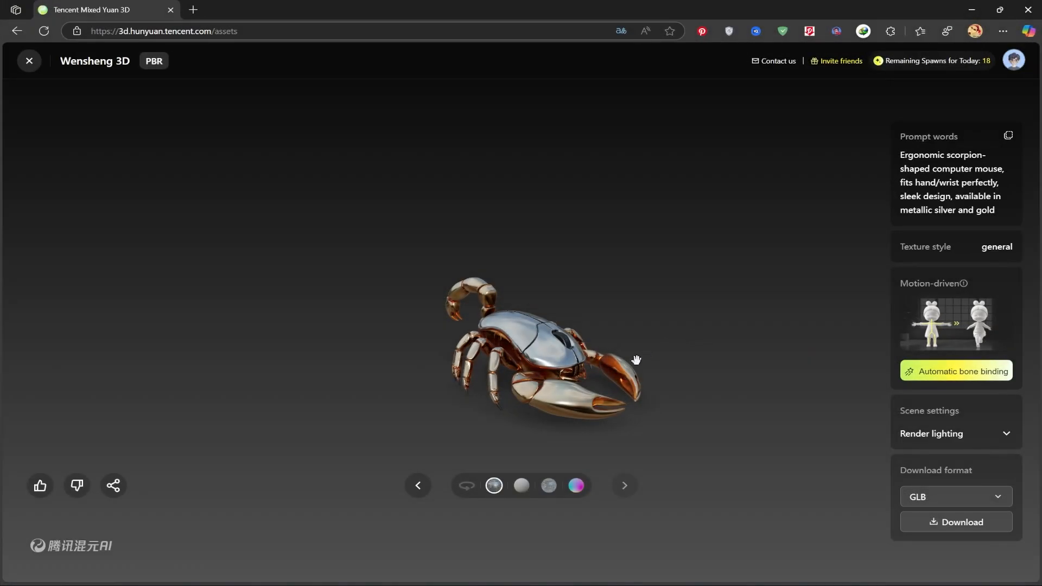
{"action": "left_click_drag", "start_coordinate": [637, 360], "coordinate": [452, 367]}
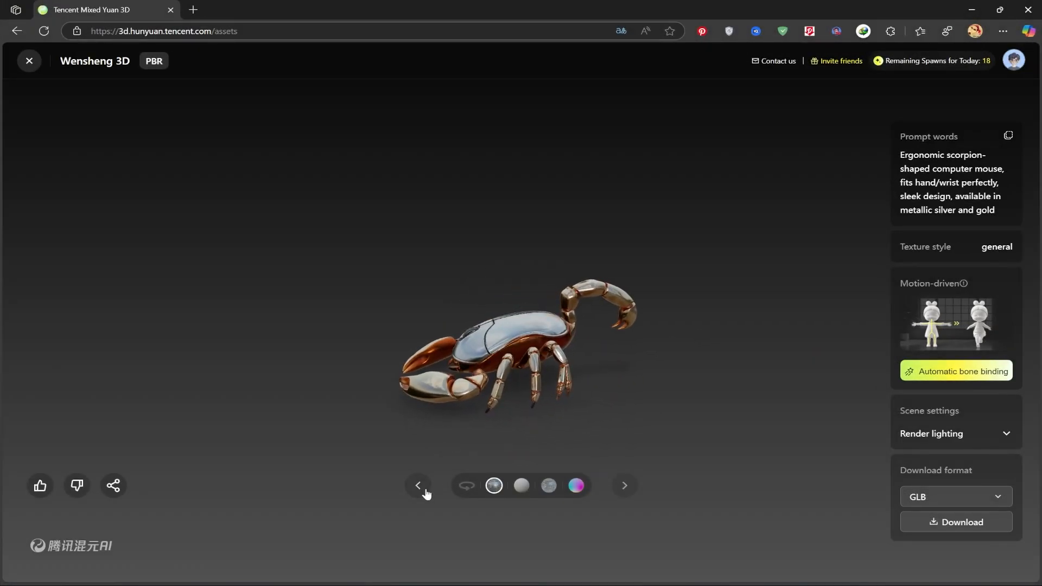
{"action": "left_click", "coordinate": [419, 486]}
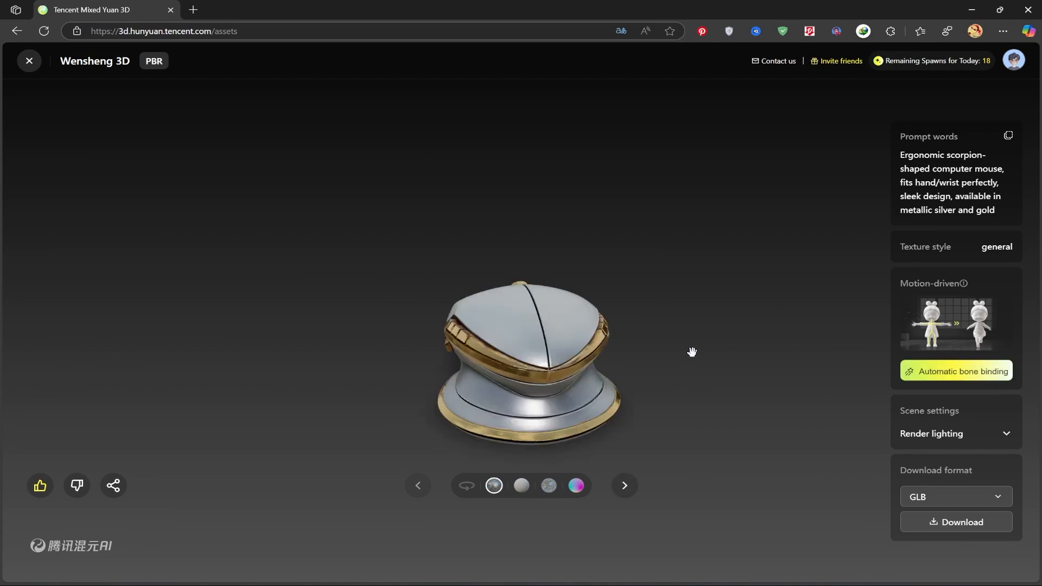
{"action": "left_click_drag", "start_coordinate": [551, 364], "coordinate": [786, 351]}
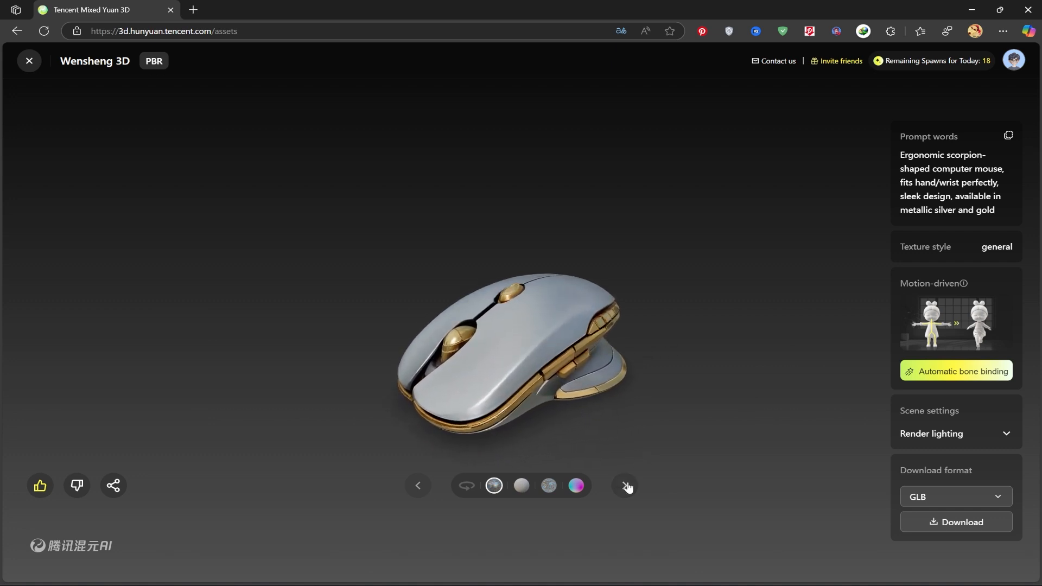
{"action": "left_click", "coordinate": [625, 485]}
{"action": "left_click_drag", "start_coordinate": [621, 361], "coordinate": [551, 385]}
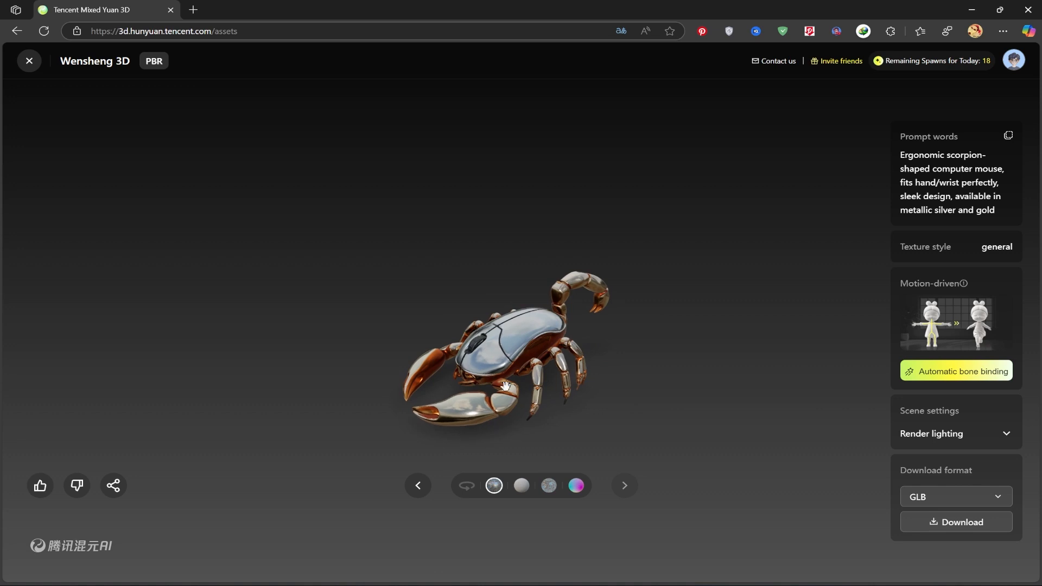
{"action": "left_click_drag", "start_coordinate": [521, 366], "coordinate": [540, 367]}
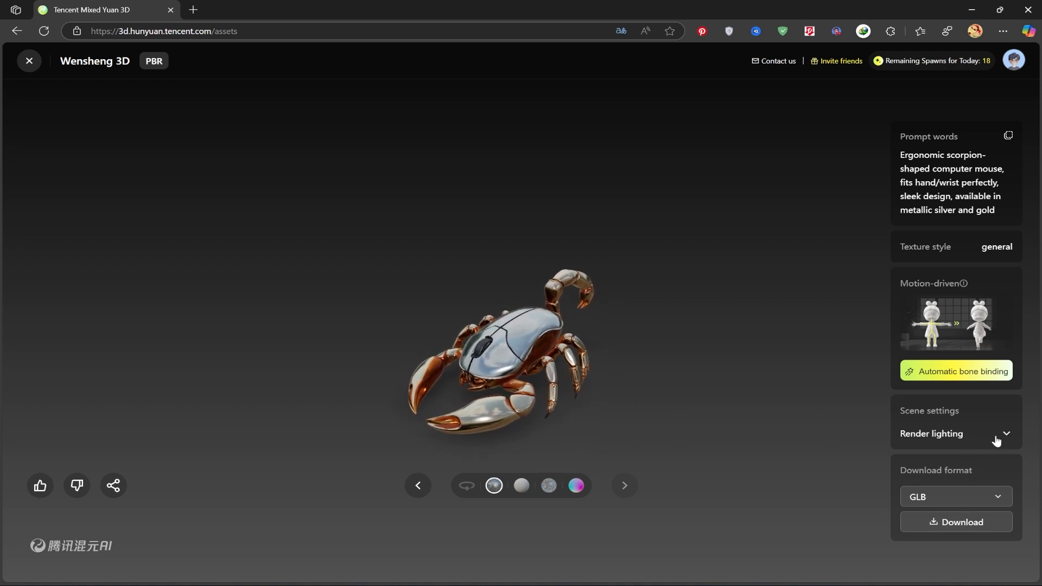
- Download the scorpion model in GLB format and save it to the E: drive's GLB folder 01
{"action": "left_click", "coordinate": [992, 498]}
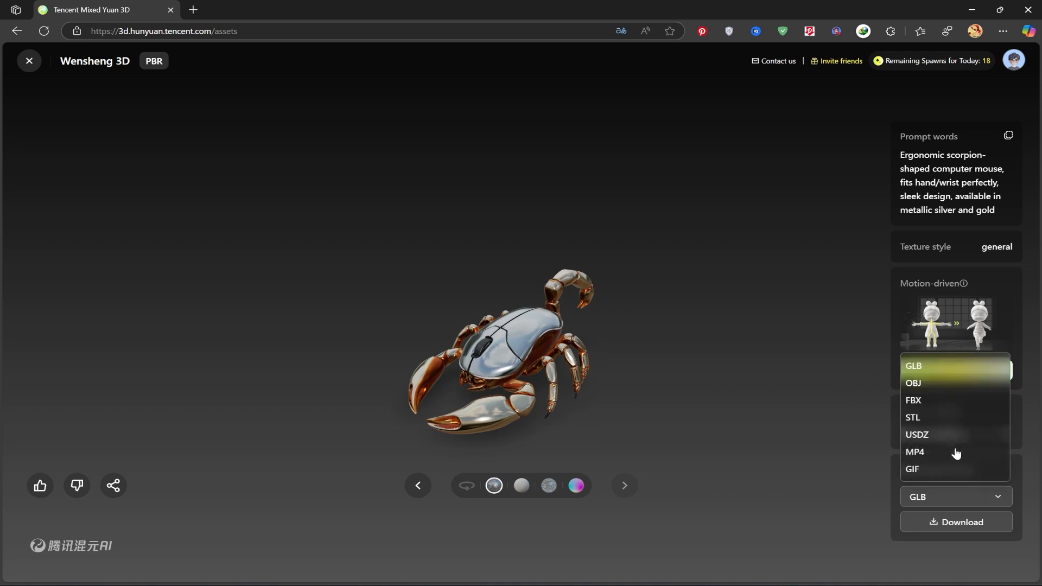
{"action": "left_click", "coordinate": [917, 367]}
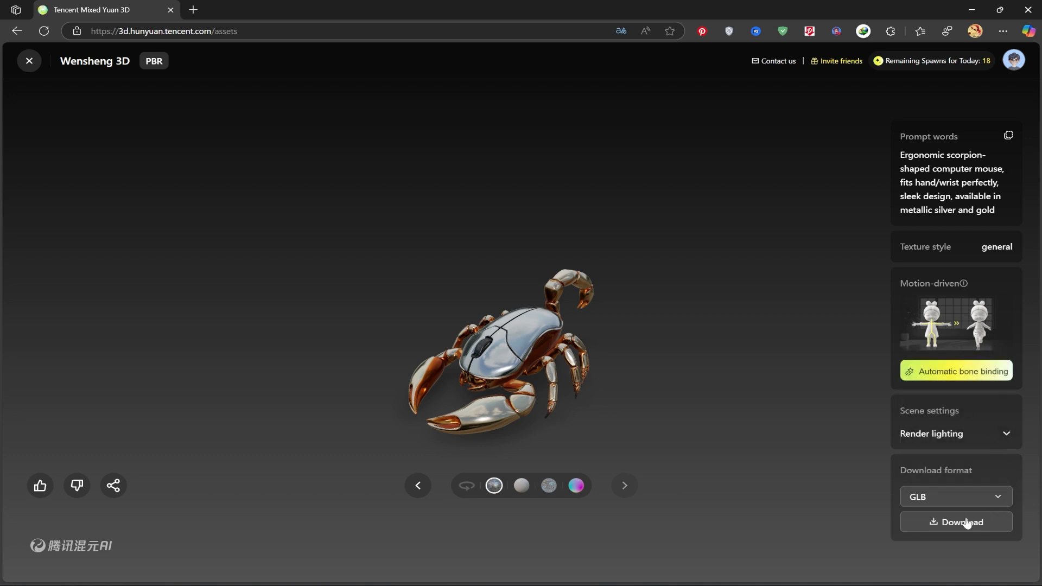
{"action": "left_click", "coordinate": [967, 522]}
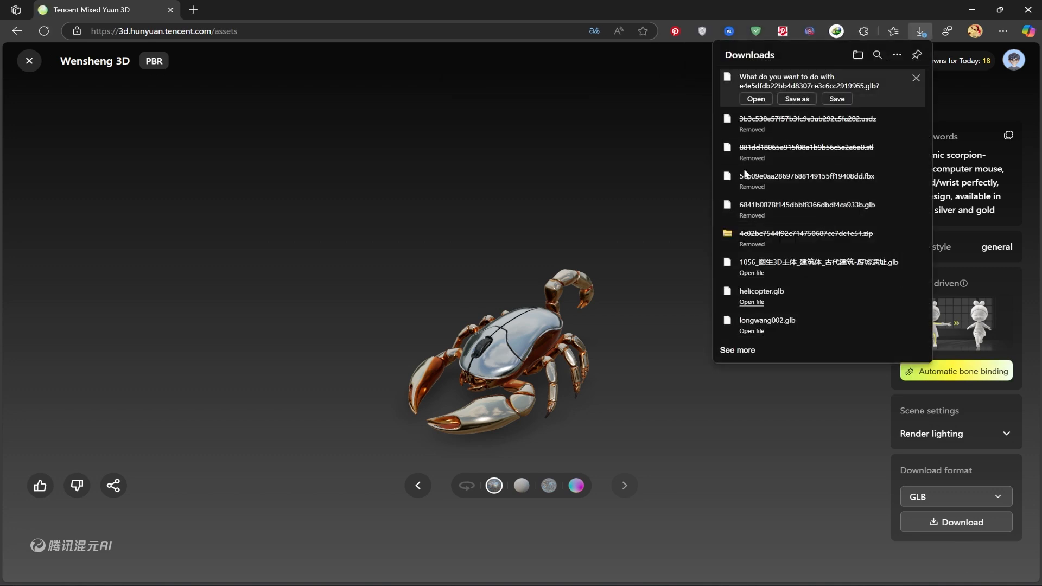
{"action": "left_click", "coordinate": [797, 99]}
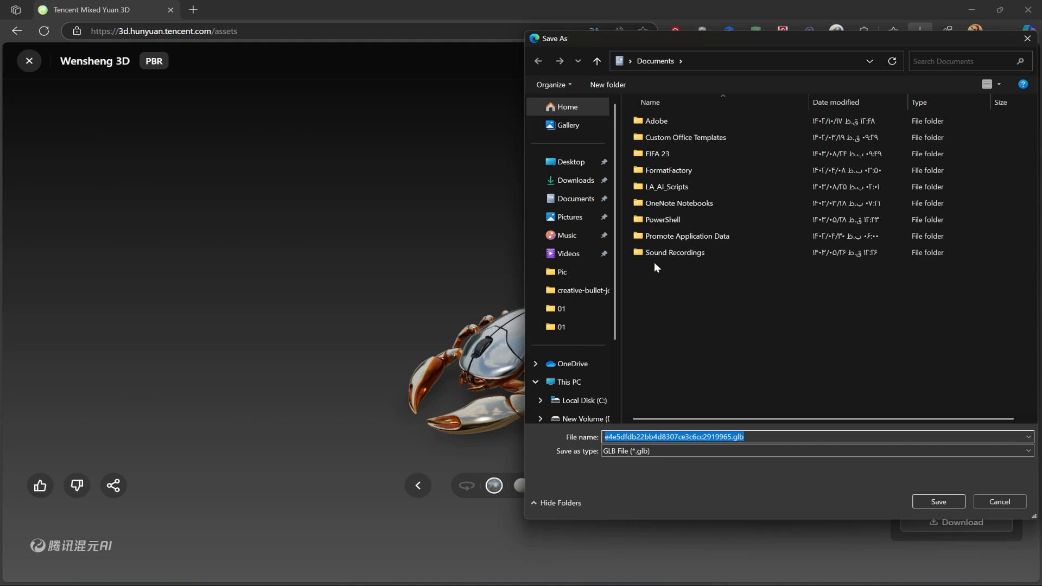
{"action": "left_click", "coordinate": [588, 331]}
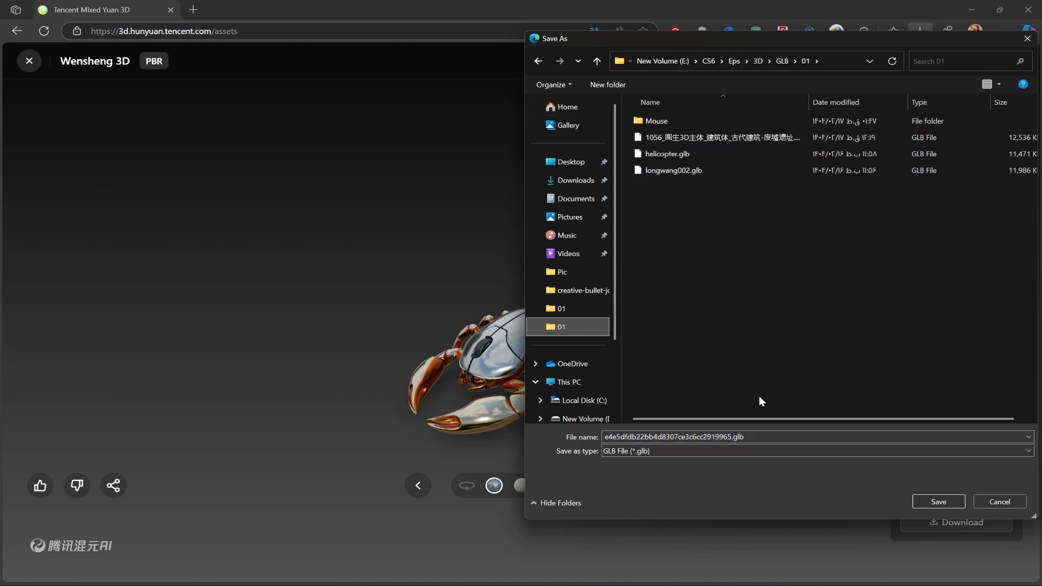
{"action": "left_click", "coordinate": [938, 502]}
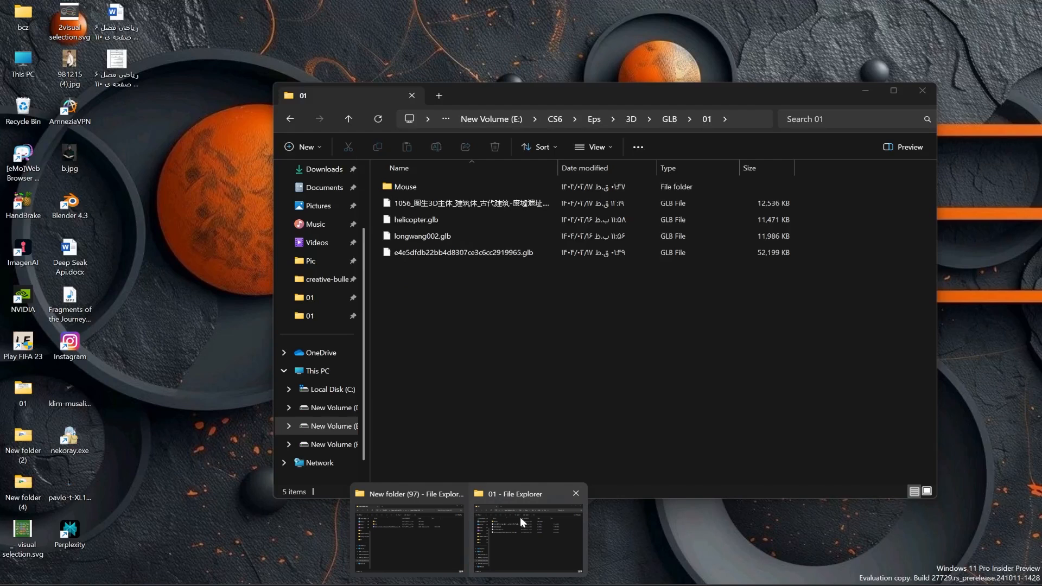
- Import the downloaded scorpion GLB file from folder 01 into Blender with the default glTF 2.0 options and view it close up
{"action": "left_click", "coordinate": [520, 517]}
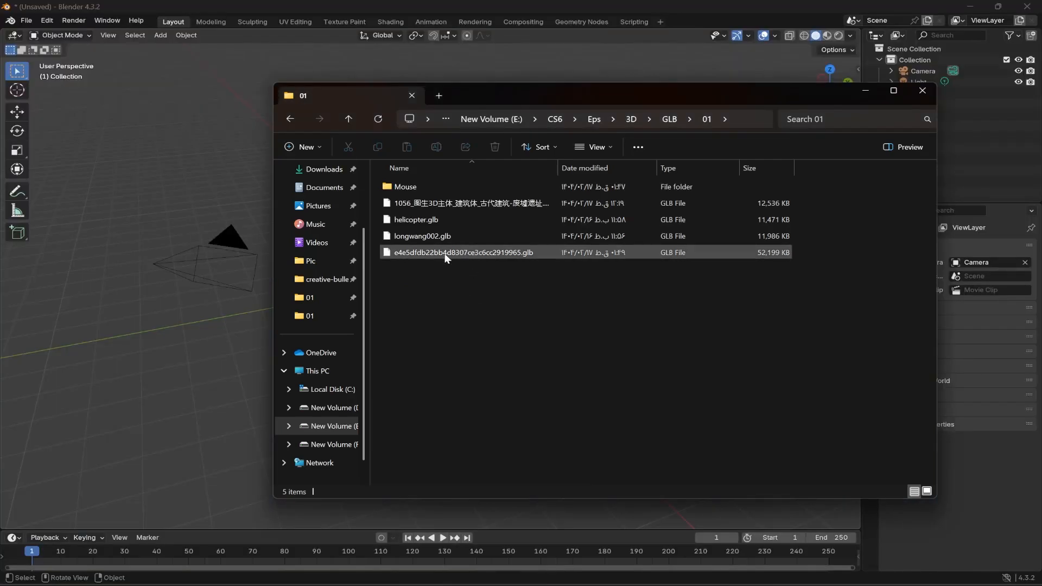
{"action": "left_click_drag", "start_coordinate": [445, 253], "coordinate": [231, 300]}
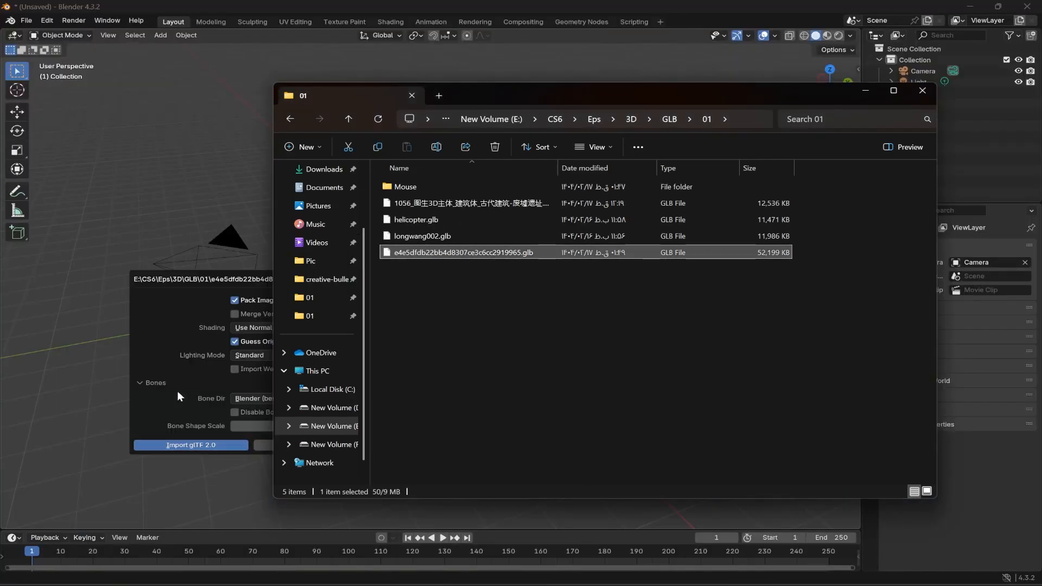
{"action": "left_click", "coordinate": [175, 279]}
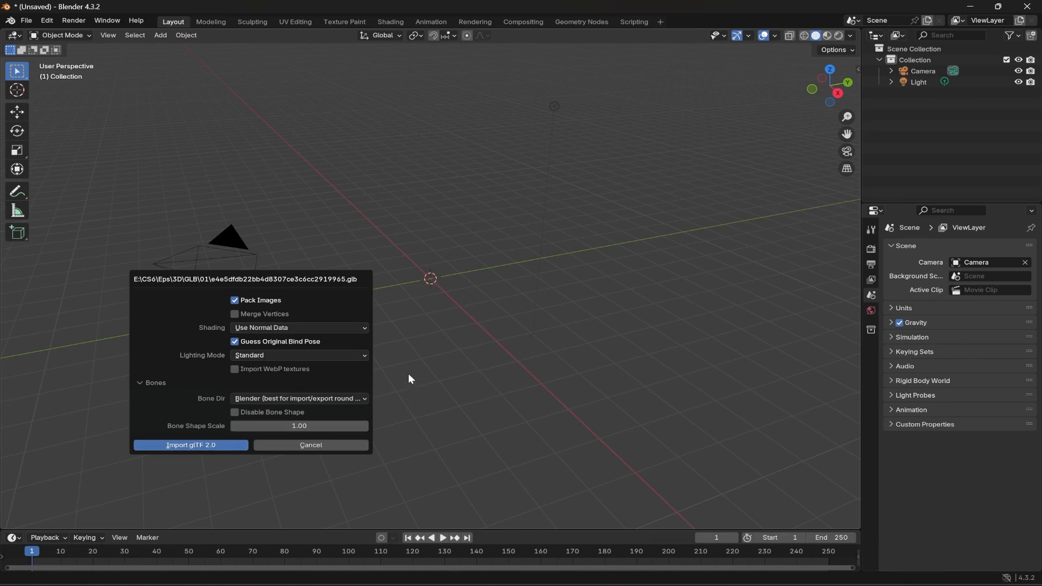
{"action": "key", "text": "Return"}
{"action": "scroll", "coordinate": [418, 273], "scroll_direction": "up", "scroll_amount": 10}
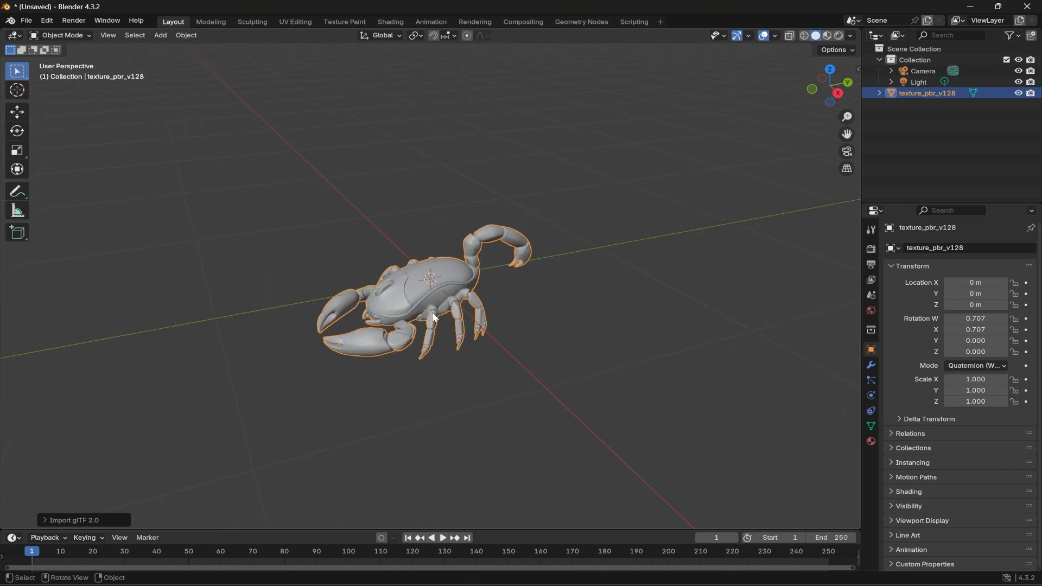
{"action": "middle_click_drag", "start_coordinate": [420, 306], "coordinate": [596, 321]}
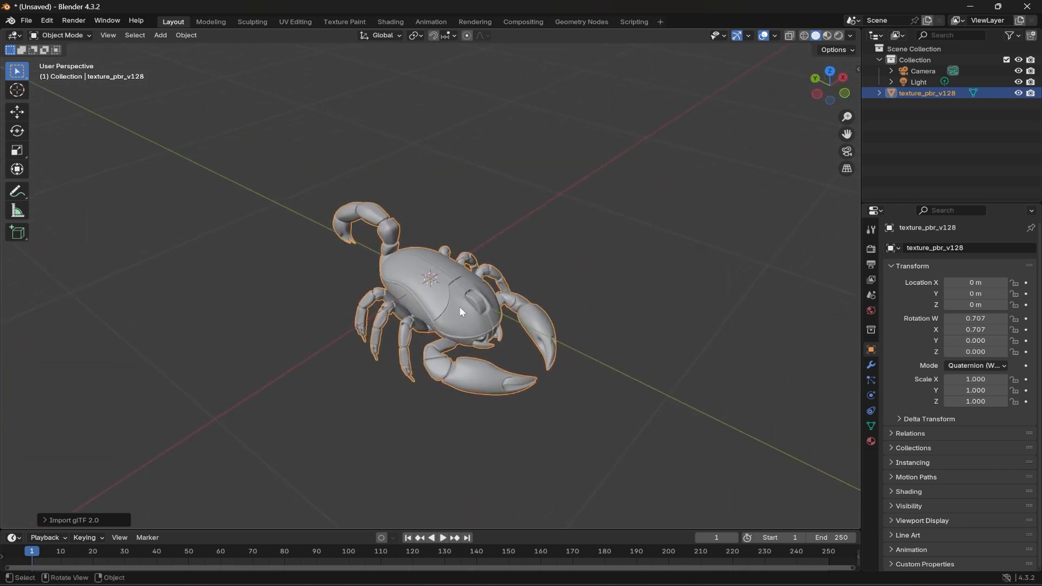
- Switch to the Texture Paint workspace and fit the scorpion's whole texture image in the image editor
{"action": "left_click", "coordinate": [331, 21]}
{"action": "scroll", "coordinate": [657, 308], "scroll_direction": "up", "scroll_amount": 5}
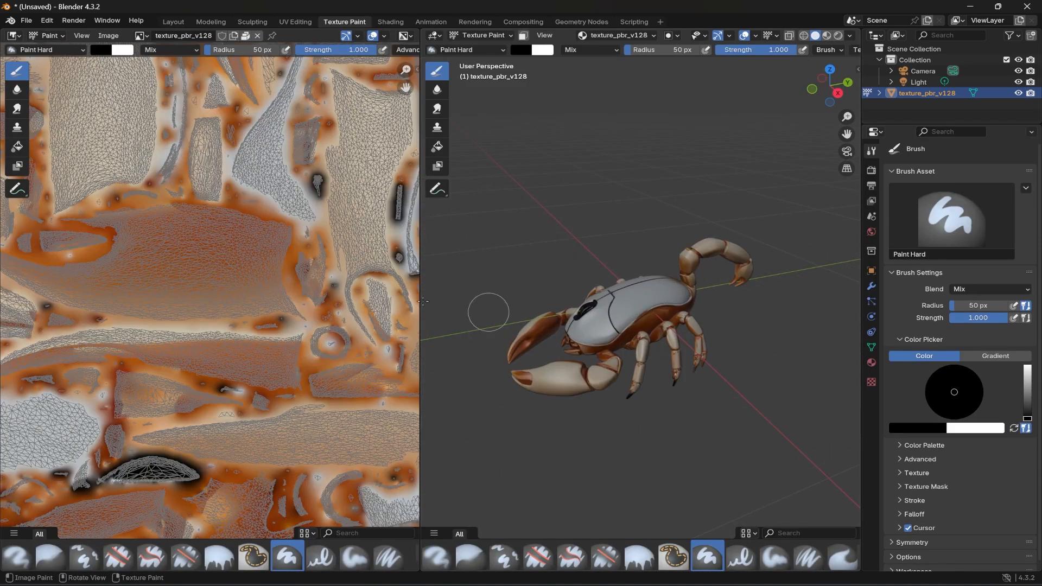
{"action": "key", "text": "Home"}
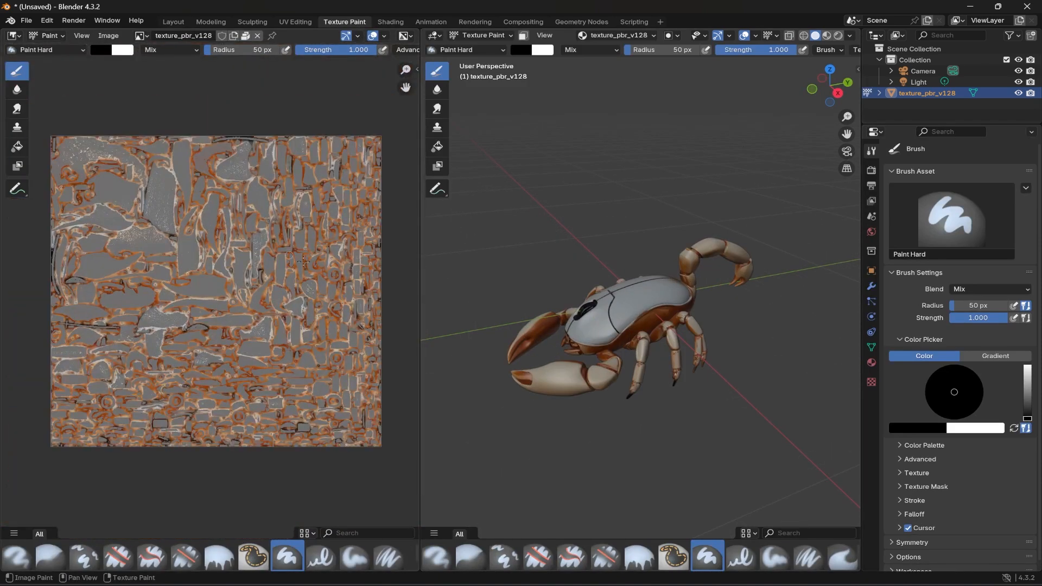
- Paint the scorpion's leg tips and tail stinger black with the 50 px Paint Hard brush, checking them from both sides
{"action": "mouse_move", "coordinate": [640, 342]}
{"action": "middle_mouse_down"}
{"action": "mouse_move", "coordinate": [820, 337]}
{"action": "mouse_move", "coordinate": [500, 300]}
{"action": "mouse_move", "coordinate": [509, 297]}
{"action": "middle_mouse_up"}
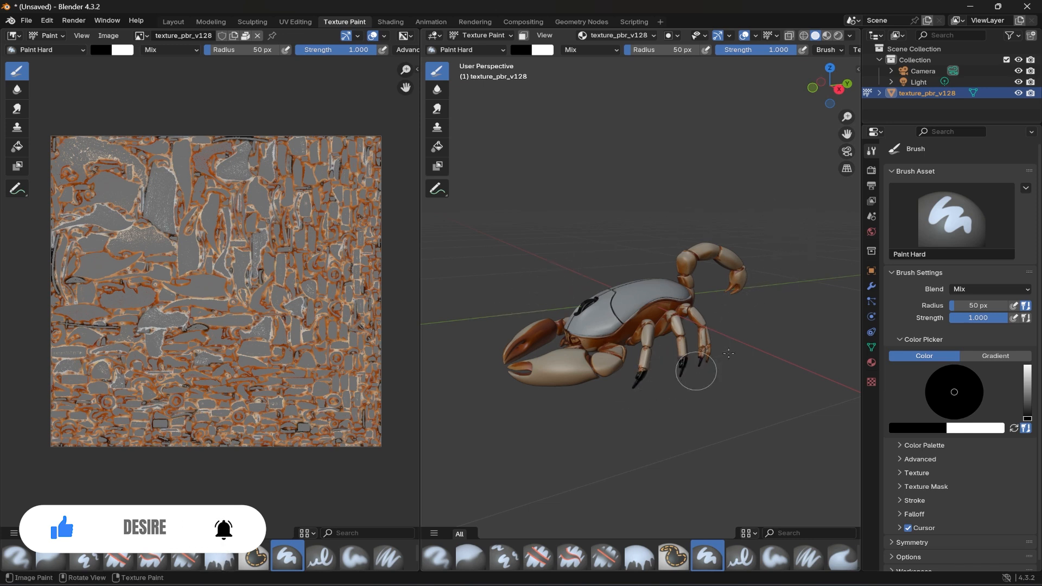
{"action": "left_click", "coordinate": [745, 347]}
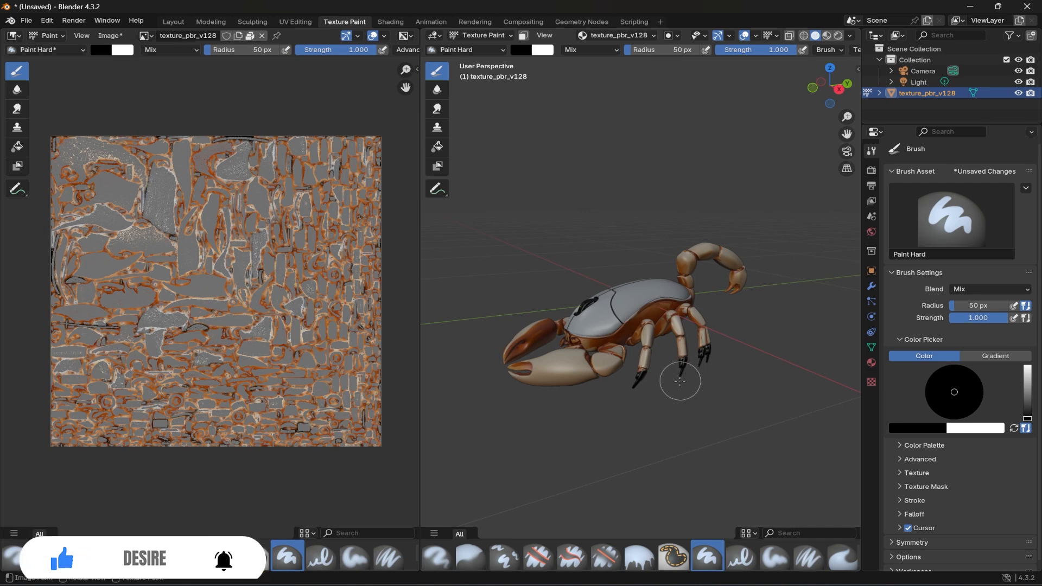
{"action": "middle_click_drag", "start_coordinate": [560, 350], "coordinate": [569, 407]}
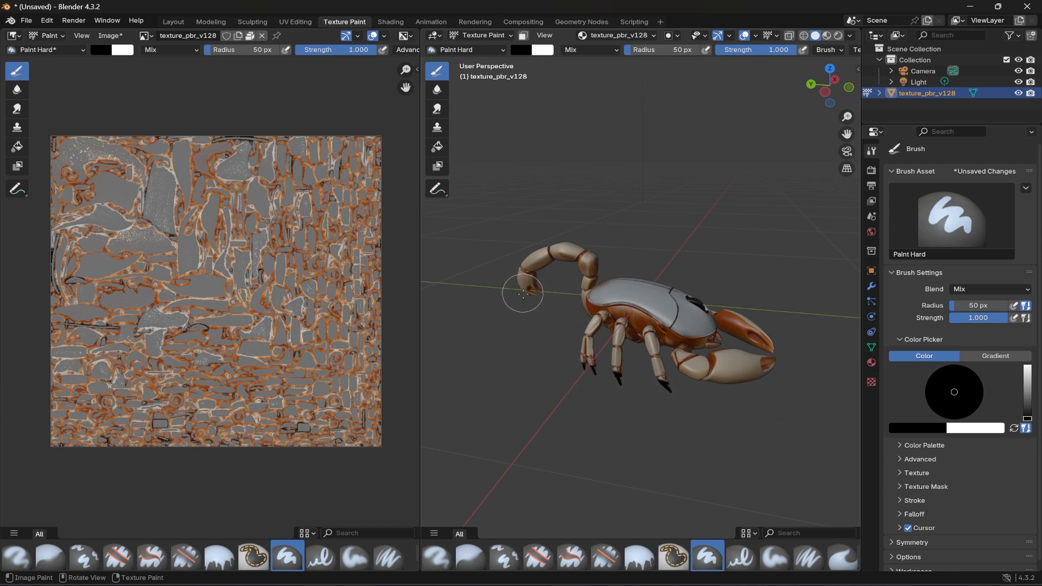
{"action": "left_click_drag", "start_coordinate": [523, 294], "coordinate": [483, 342]}
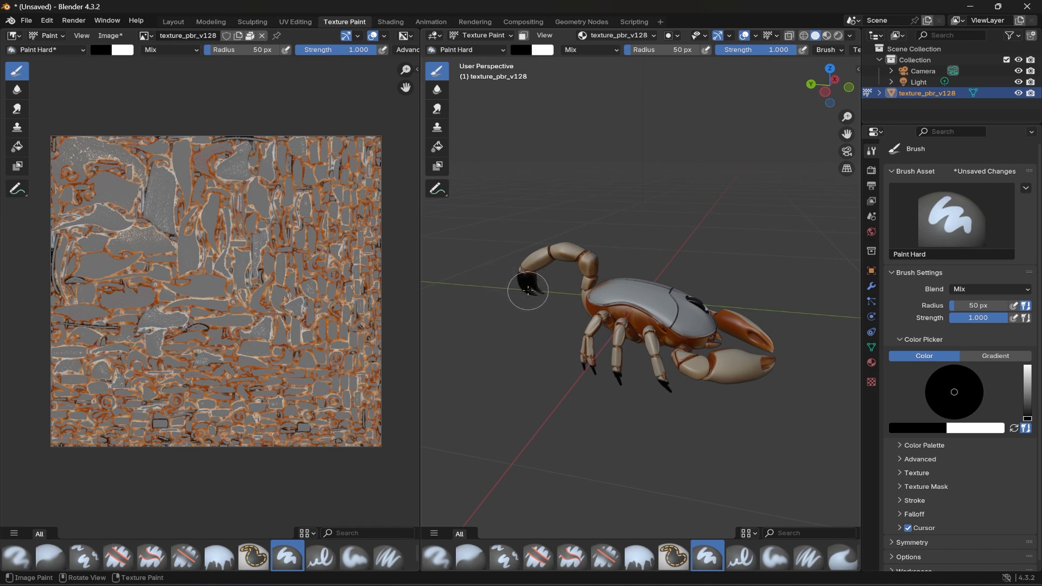
{"action": "middle_click_drag", "start_coordinate": [510, 319], "coordinate": [843, 309]}
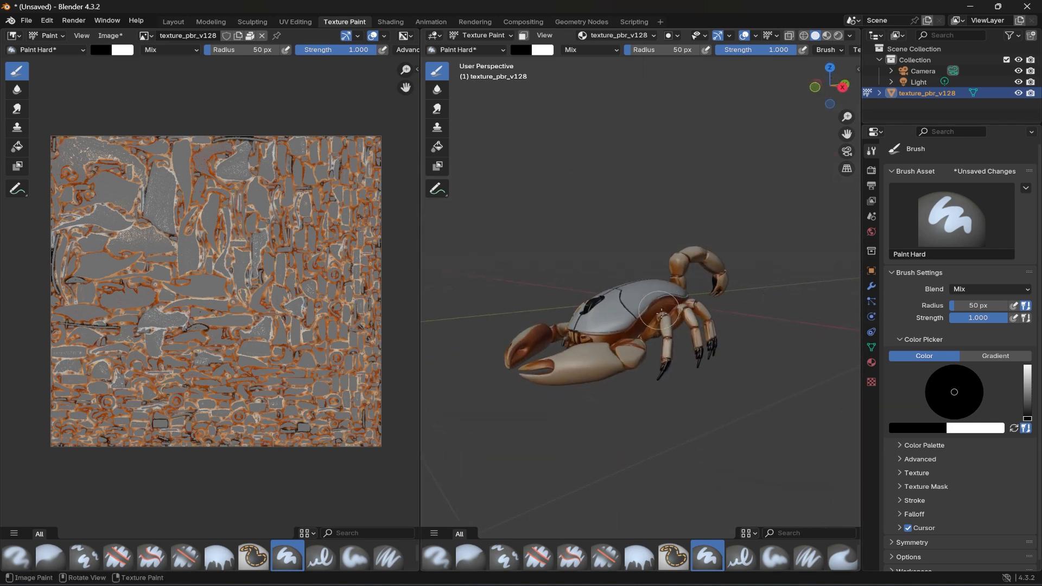
{"action": "middle_click_drag", "start_coordinate": [661, 312], "coordinate": [804, 345]}
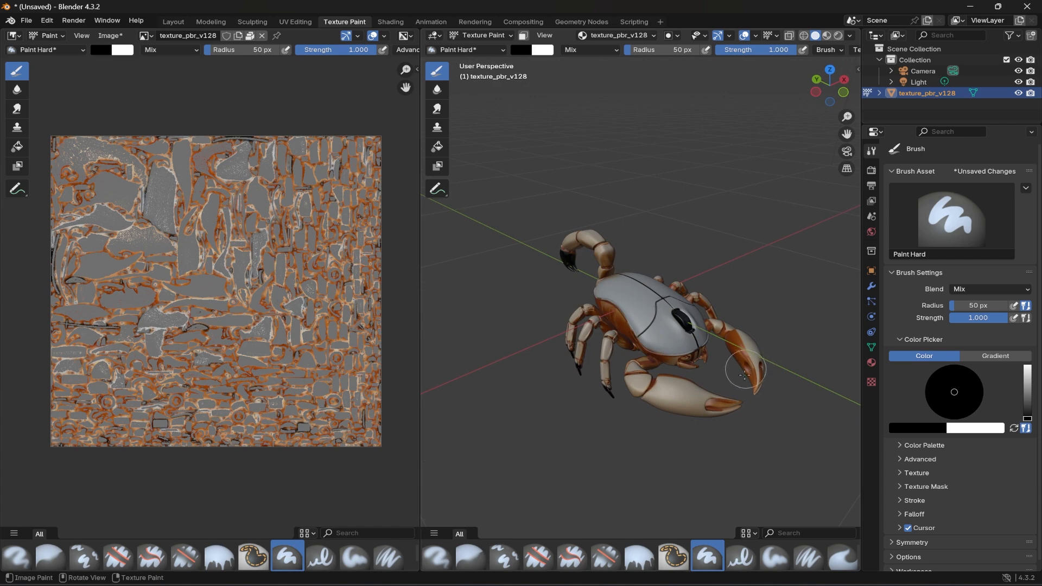
- Back in Tencent Mixed Yuan 3D, preview the scorpion in the display modes from White mold to normal and return to texture
{"action": "mouse_move", "coordinate": [499, 576]}
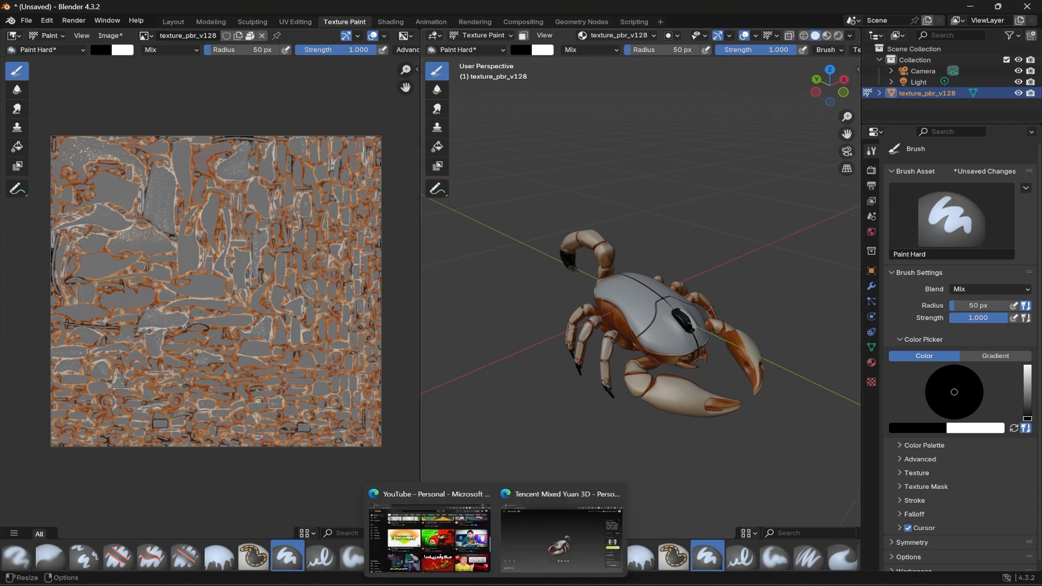
{"action": "left_click", "coordinate": [568, 551]}
{"action": "left_click", "coordinate": [677, 175]}
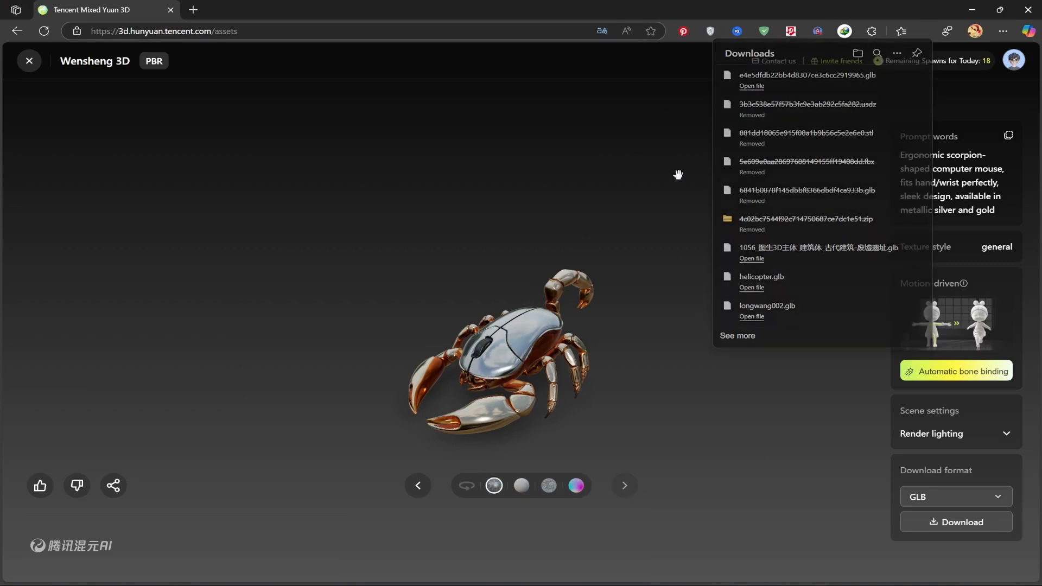
{"action": "left_click", "coordinate": [521, 487]}
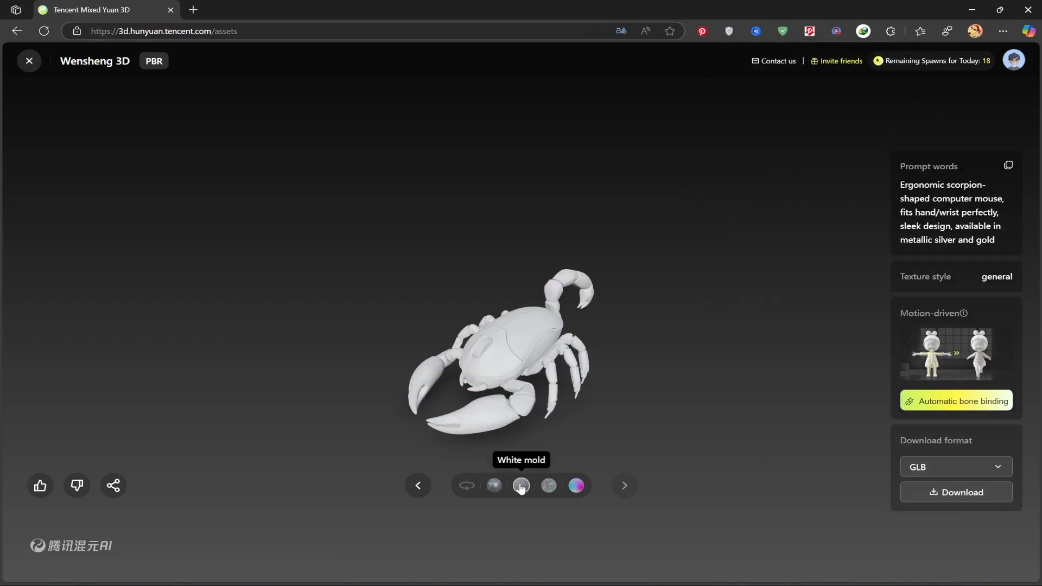
{"action": "left_click", "coordinate": [549, 487]}
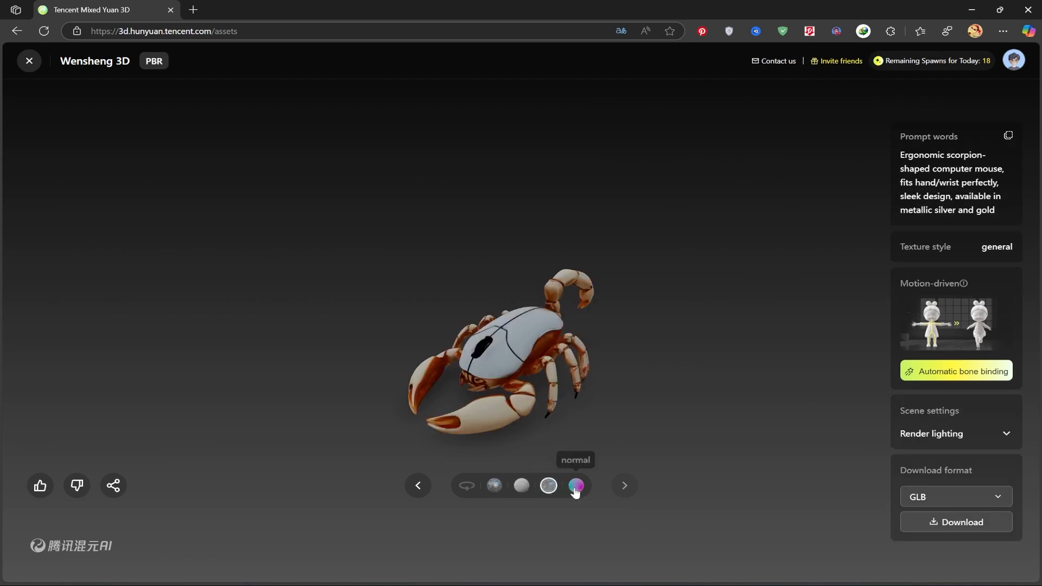
{"action": "left_click", "coordinate": [576, 486]}
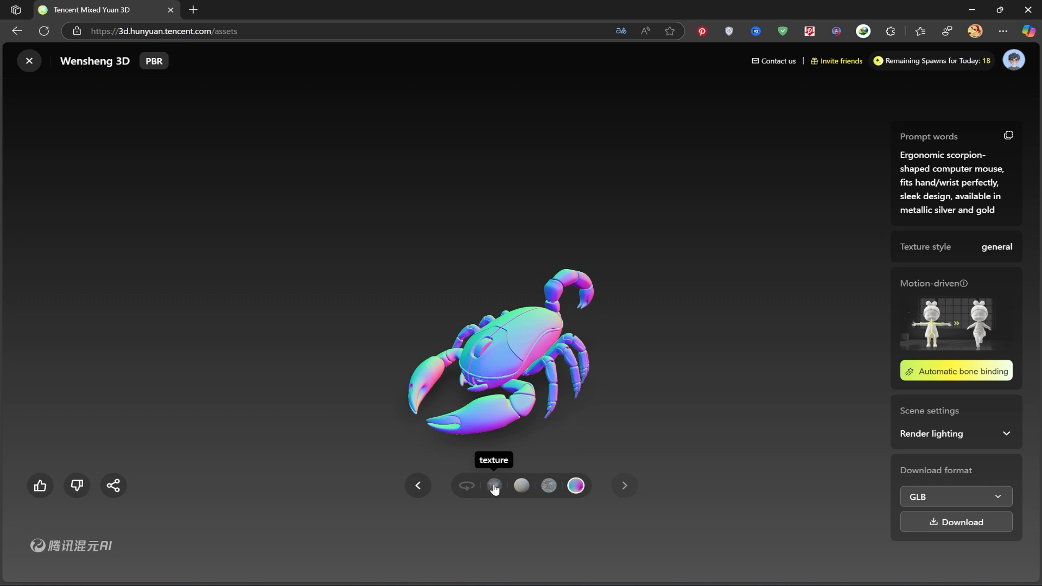
{"action": "left_click", "coordinate": [494, 487]}
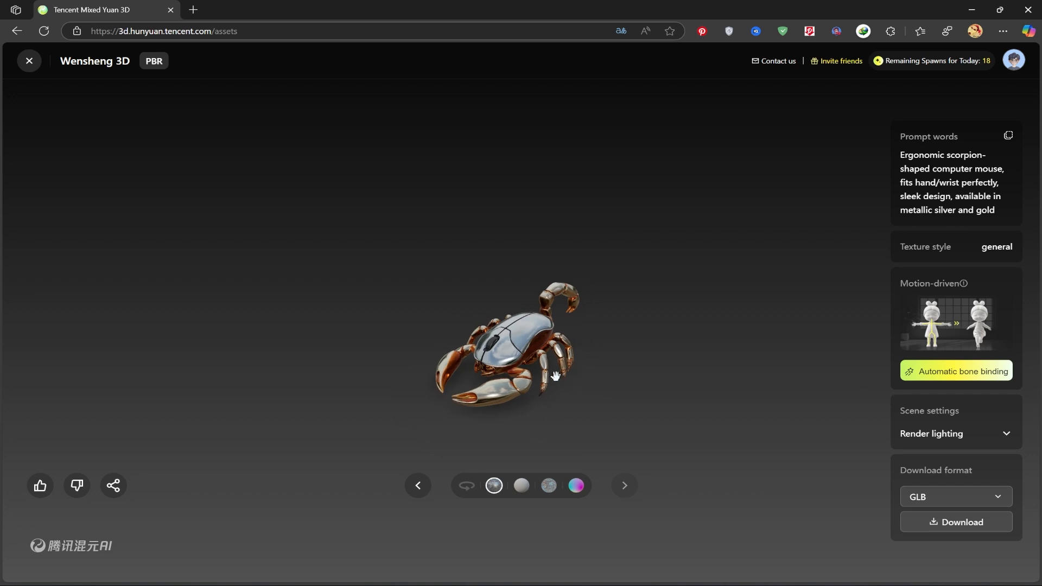
{"action": "scroll", "coordinate": [507, 362], "scroll_direction": "up", "scroll_amount": 3}
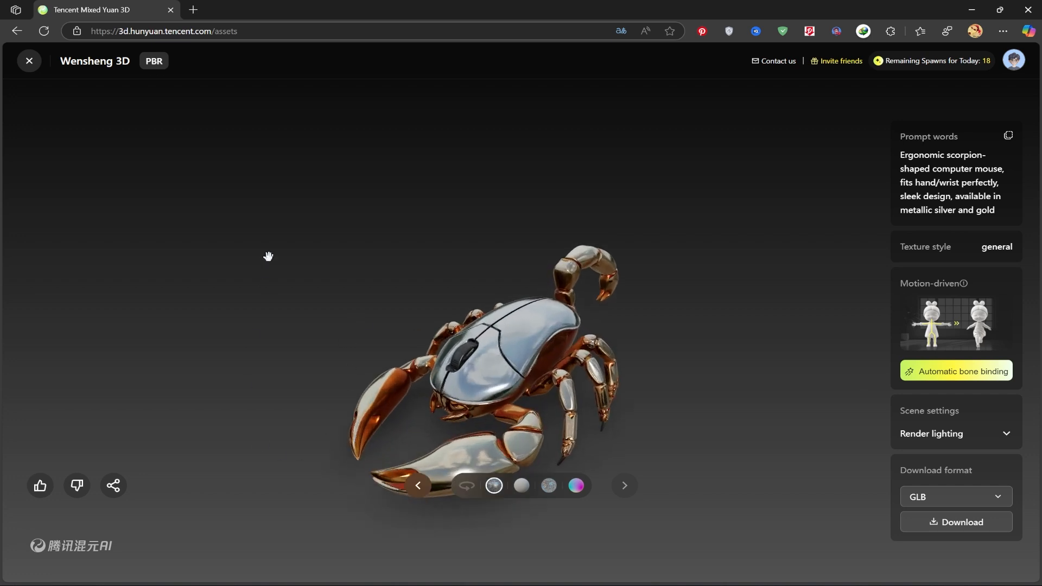
- Close the scorpion model and browse the Square of Inspiration models on the AI creation page
{"action": "left_click", "coordinate": [30, 62]}
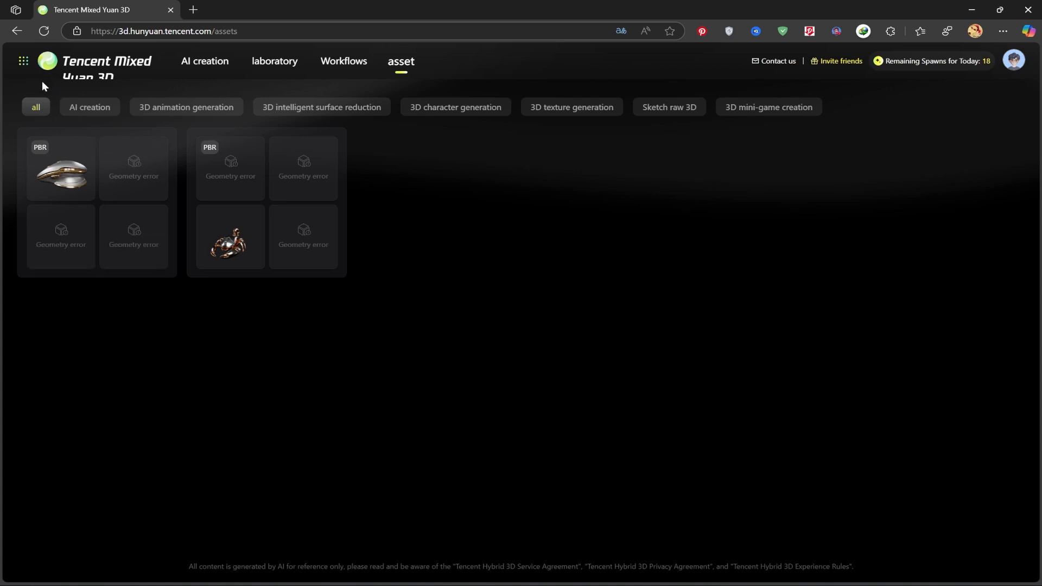
{"action": "mouse_move", "coordinate": [25, 66]}
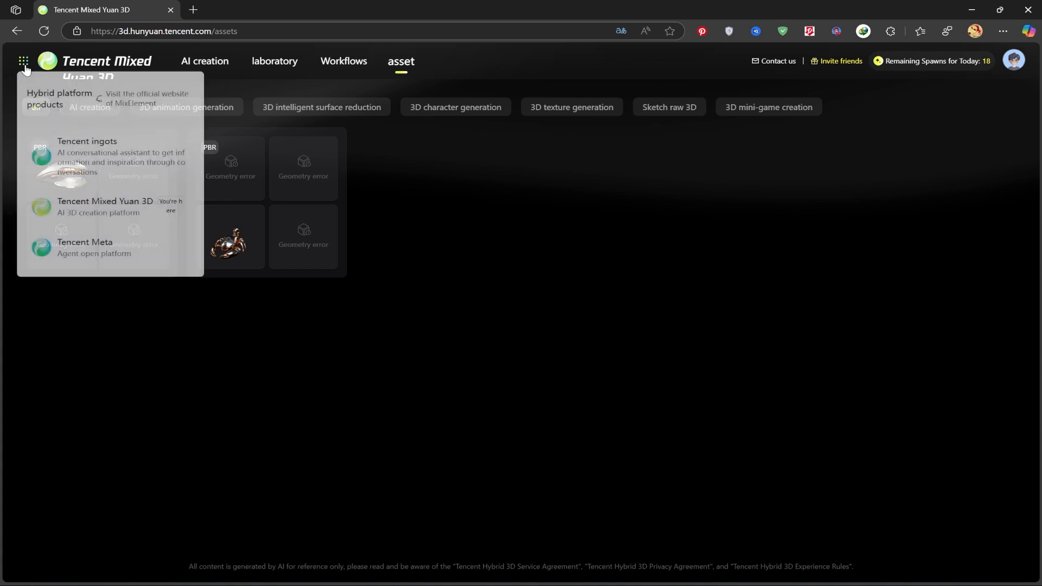
{"action": "left_click", "coordinate": [203, 65]}
{"action": "scroll", "coordinate": [660, 350], "scroll_direction": "down", "scroll_amount": 2}
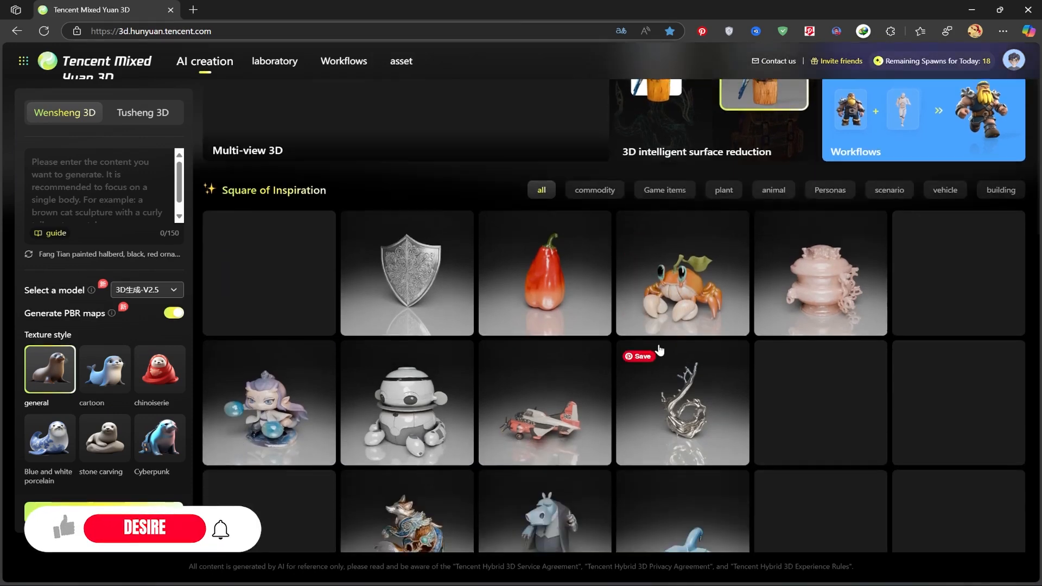
{"action": "scroll", "coordinate": [659, 351], "scroll_direction": "down", "scroll_amount": 6}
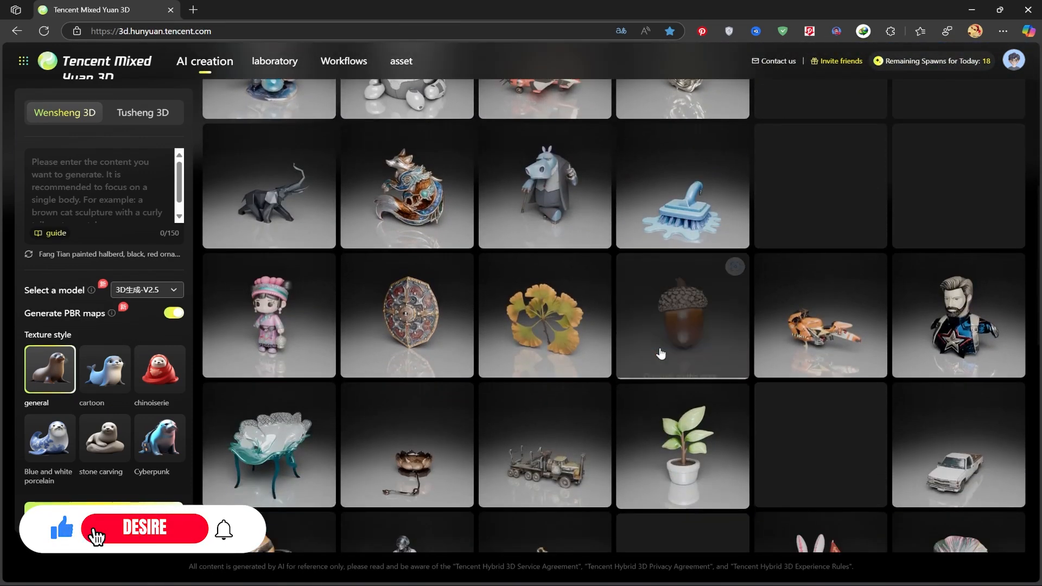
{"action": "scroll", "coordinate": [783, 379], "scroll_direction": "down", "scroll_amount": 5}
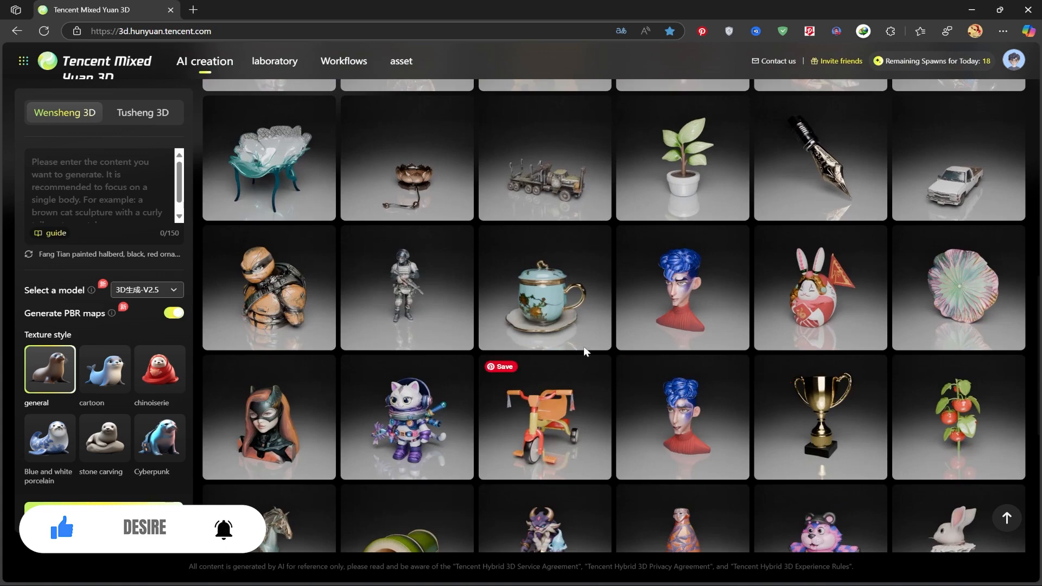
- Inspect the rotating scorpion model close up and compare it with the silver and gold mouse result
{"action": "scroll", "coordinate": [559, 391], "scroll_direction": "up", "scroll_amount": 5}
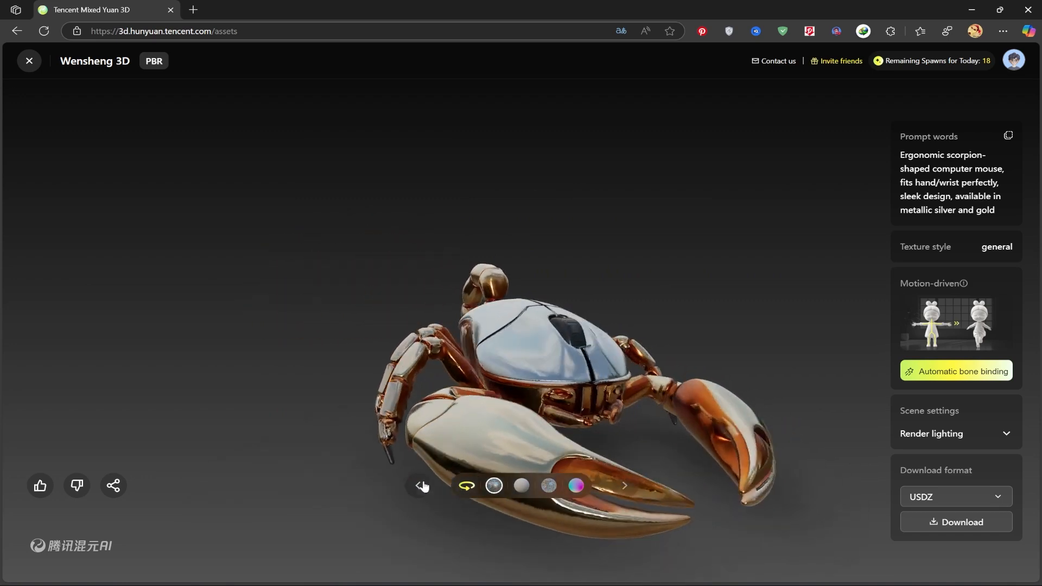
{"action": "left_click", "coordinate": [419, 485]}
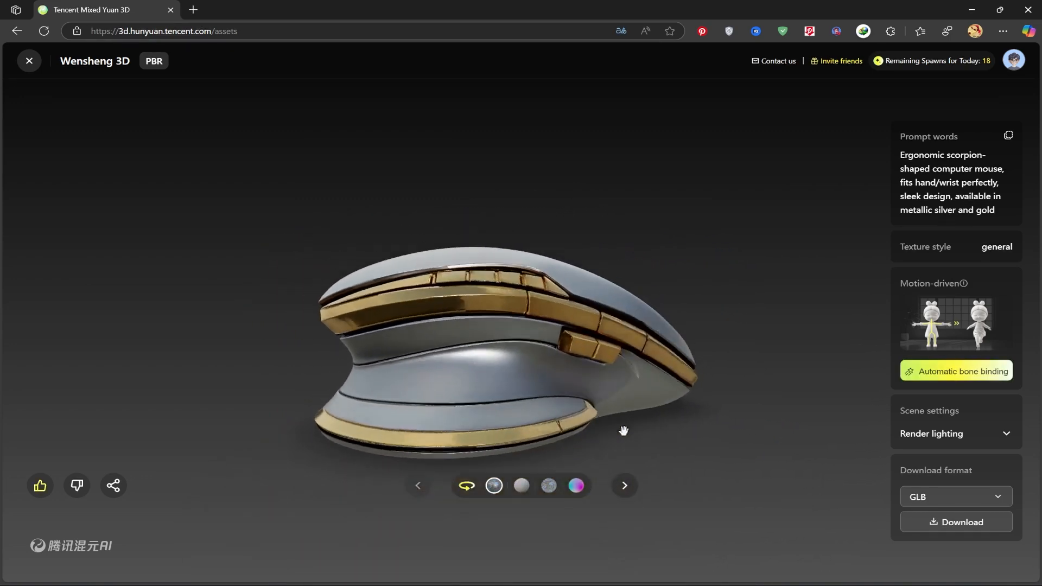
{"action": "scroll", "coordinate": [630, 388], "scroll_direction": "down", "scroll_amount": 5}
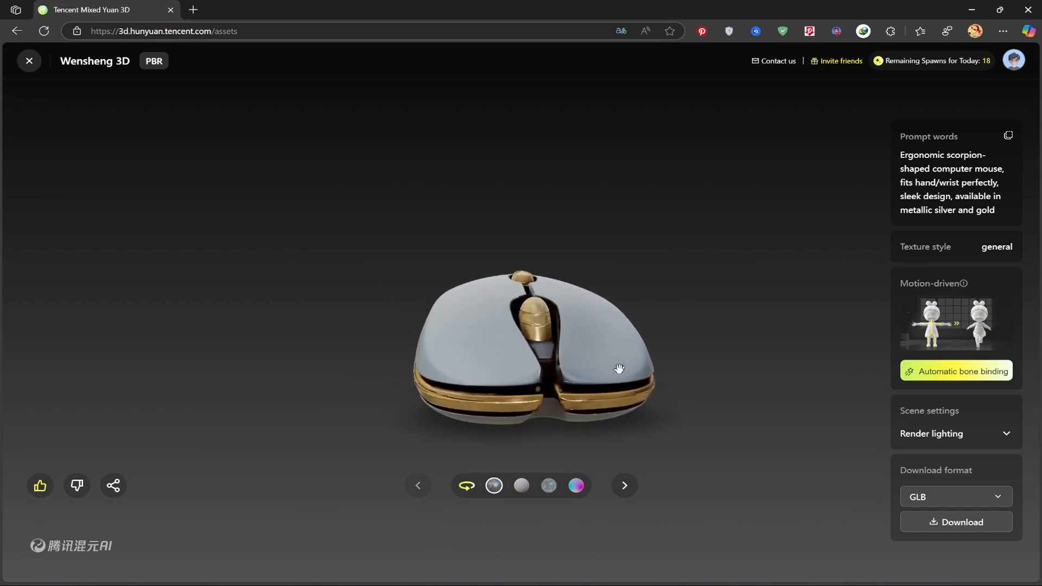